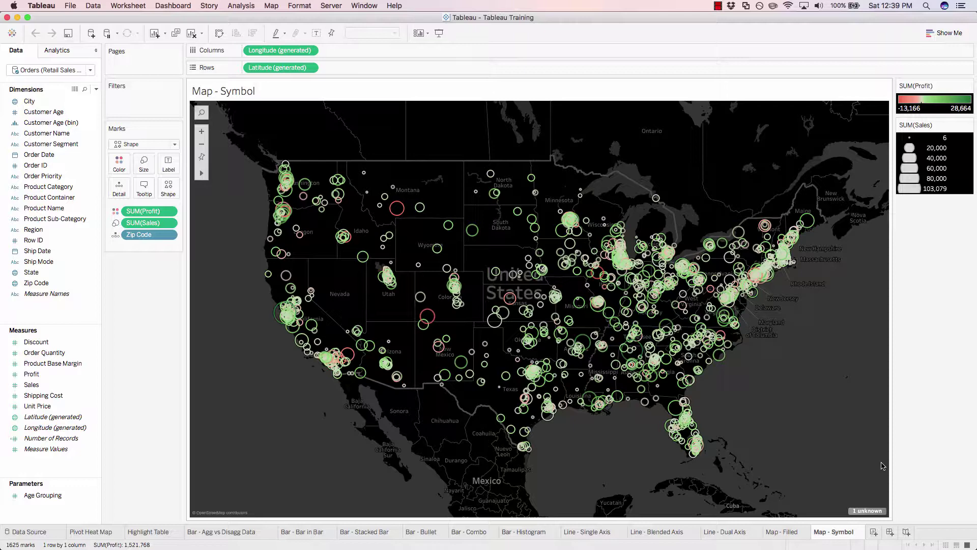
Step: Create a new worksheet and name it 'Prop - Pie vs Treemap'
{"action": "left_click", "coordinate": [874, 532]}
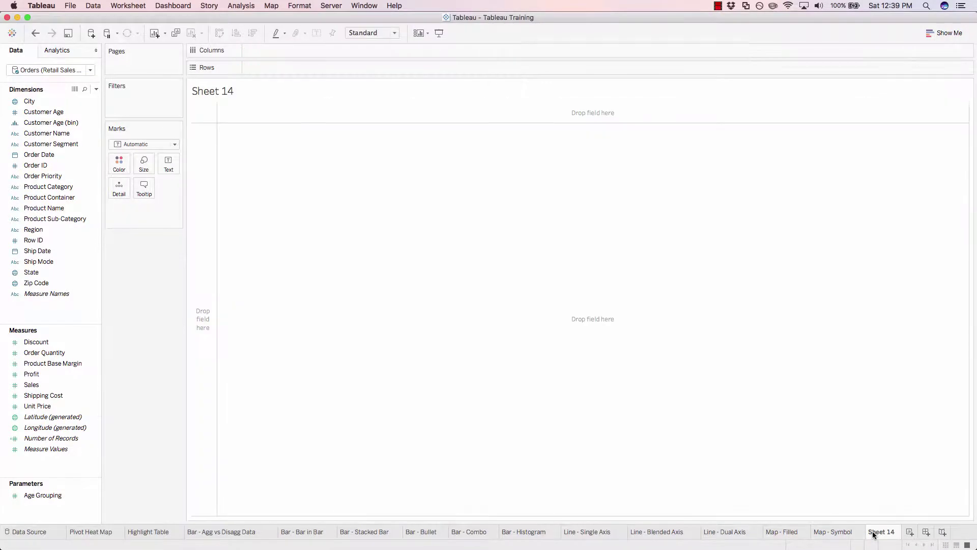
{"action": "double_click", "coordinate": [874, 532]}
{"action": "type", "text": "Prop - Pie vs "}
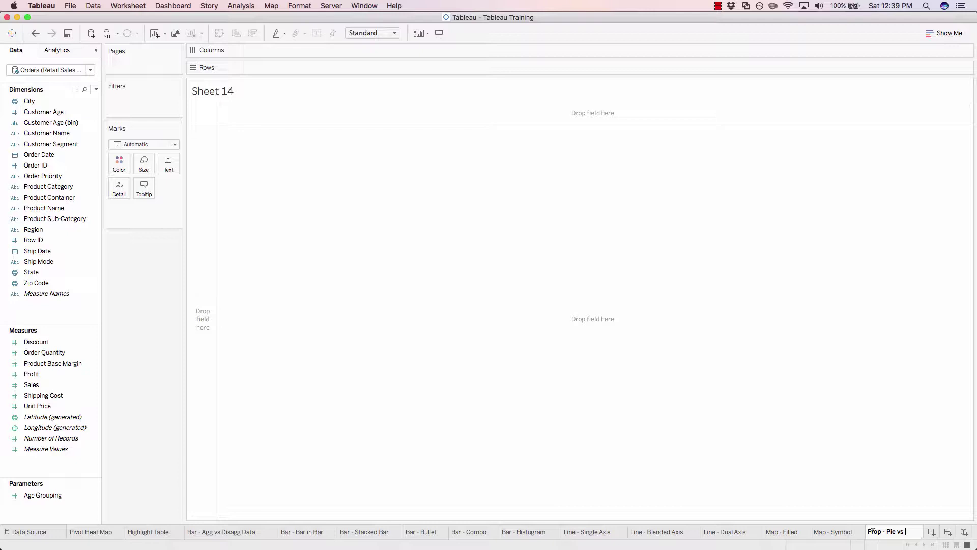
{"action": "type", "text": "Treemap"}
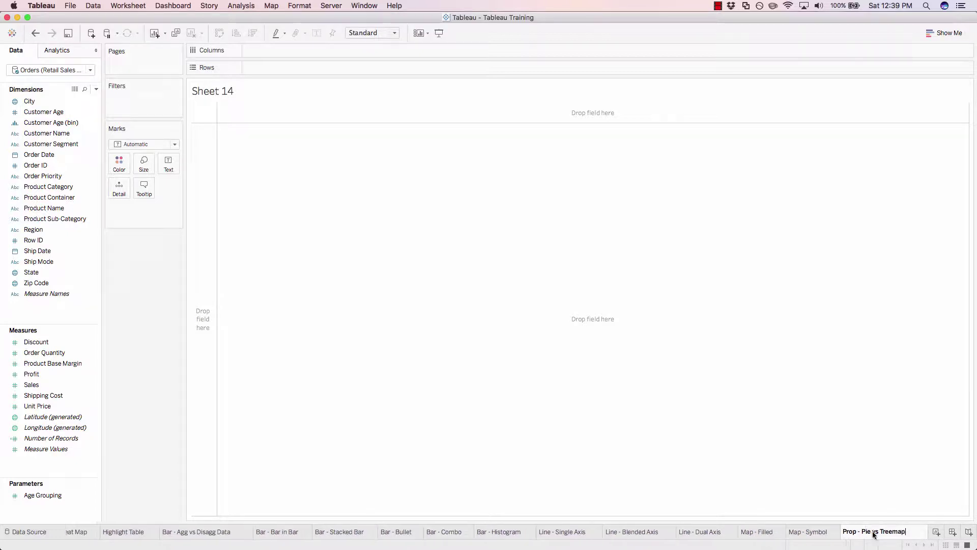
{"action": "key", "text": "Return"}
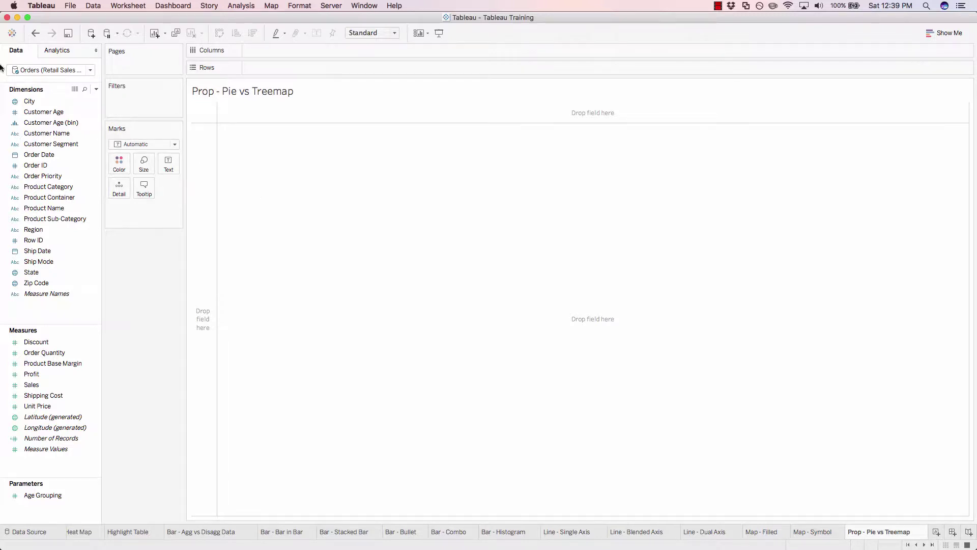
Step: Put Region on Rows and add SUM(Profit) as text for Central, East, South and West
{"action": "left_click", "coordinate": [43, 176]}
{"action": "left_click_drag", "start_coordinate": [34, 229], "coordinate": [243, 67]}
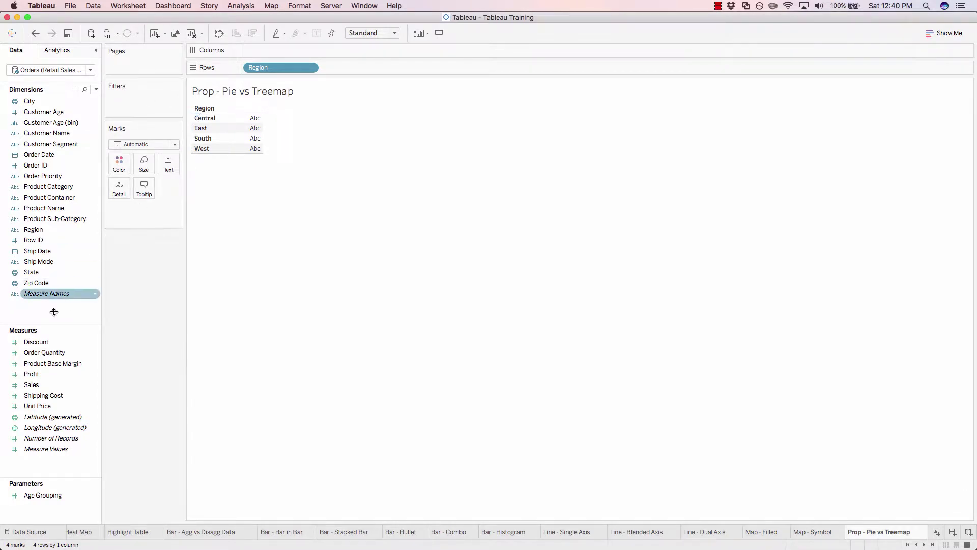
{"action": "double_click", "coordinate": [32, 374]}
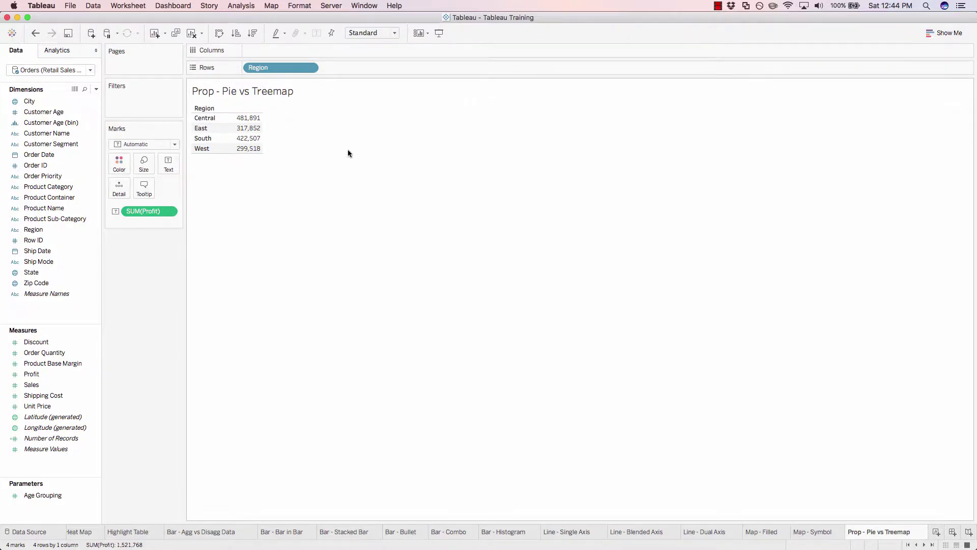
{"action": "left_click", "coordinate": [935, 36]}
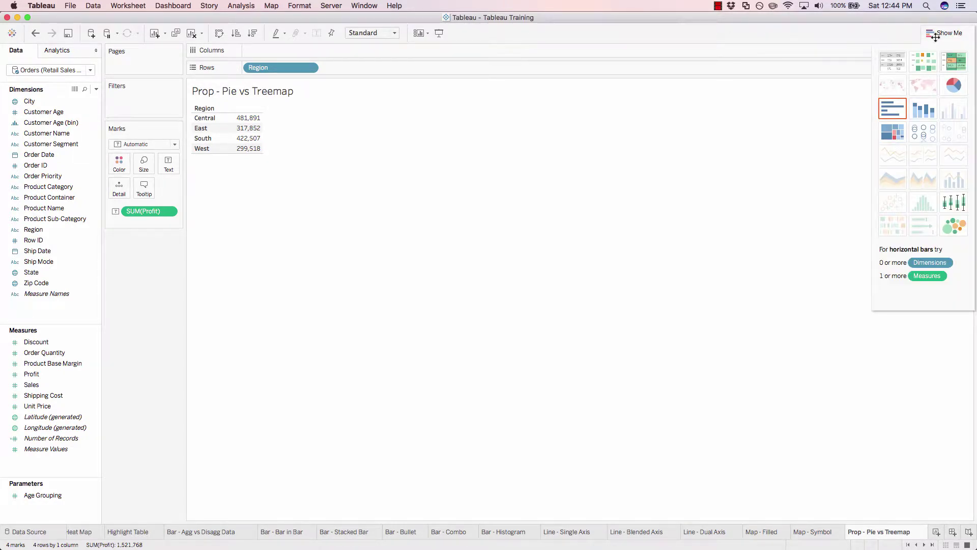
Step: Switch the profit table to a pie chart, Region on Color and SUM(Profit) on Angle
{"action": "left_click", "coordinate": [953, 88]}
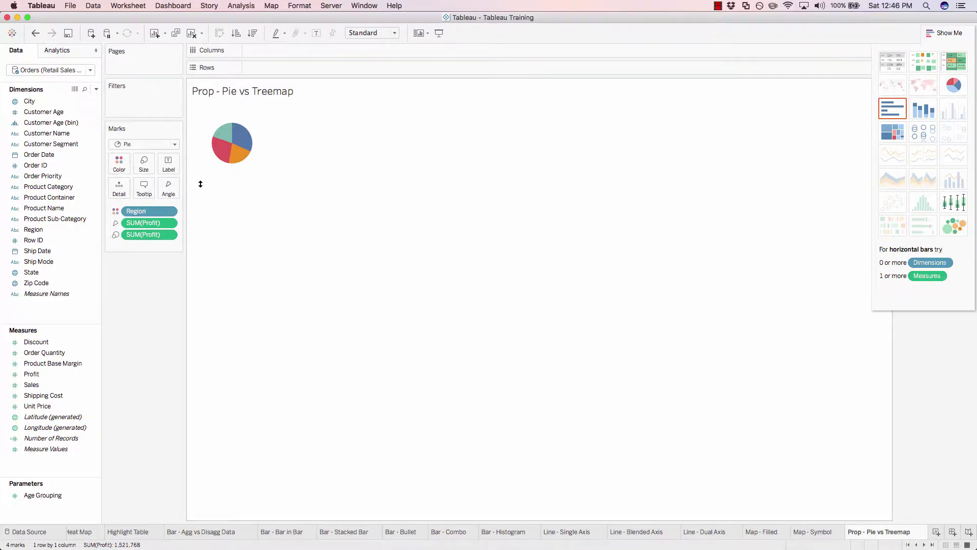
{"action": "mouse_move", "coordinate": [222, 152]}
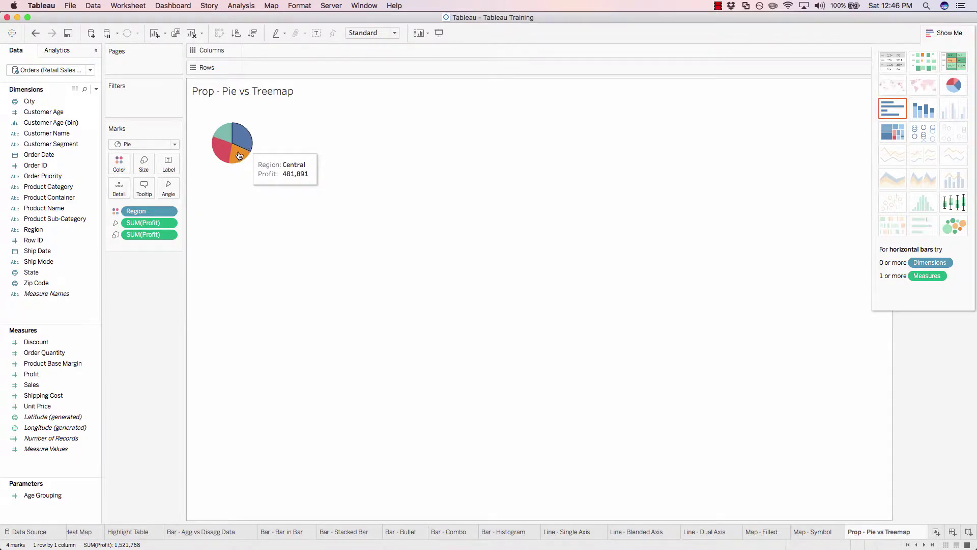
{"action": "left_click", "coordinate": [168, 167]}
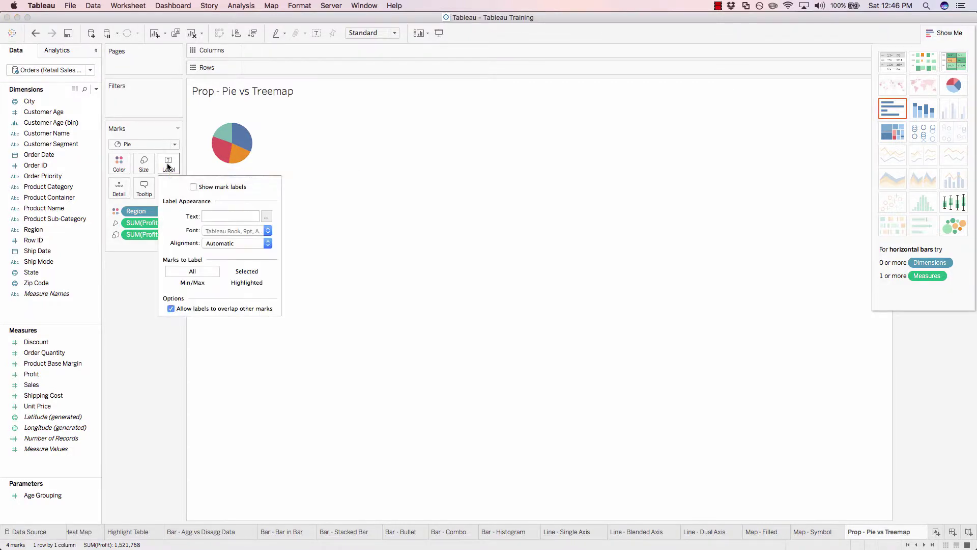
{"action": "left_click", "coordinate": [193, 187]}
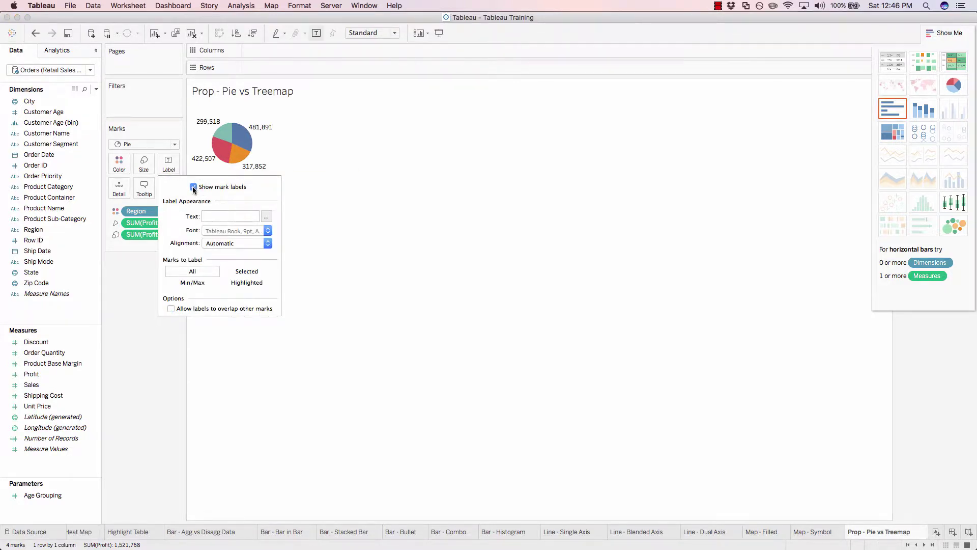
{"action": "left_click", "coordinate": [396, 291]}
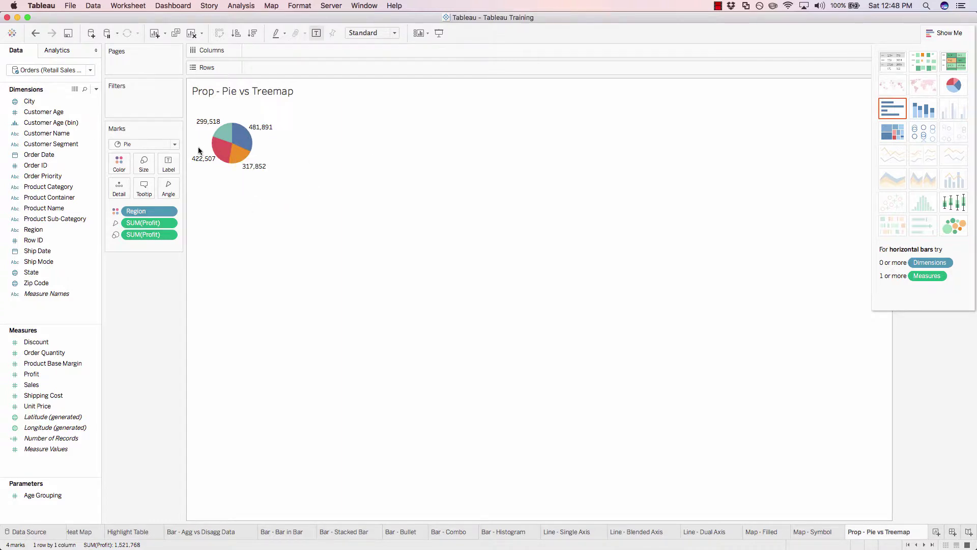
{"action": "left_click", "coordinate": [163, 170]}
{"action": "left_click", "coordinate": [194, 187]}
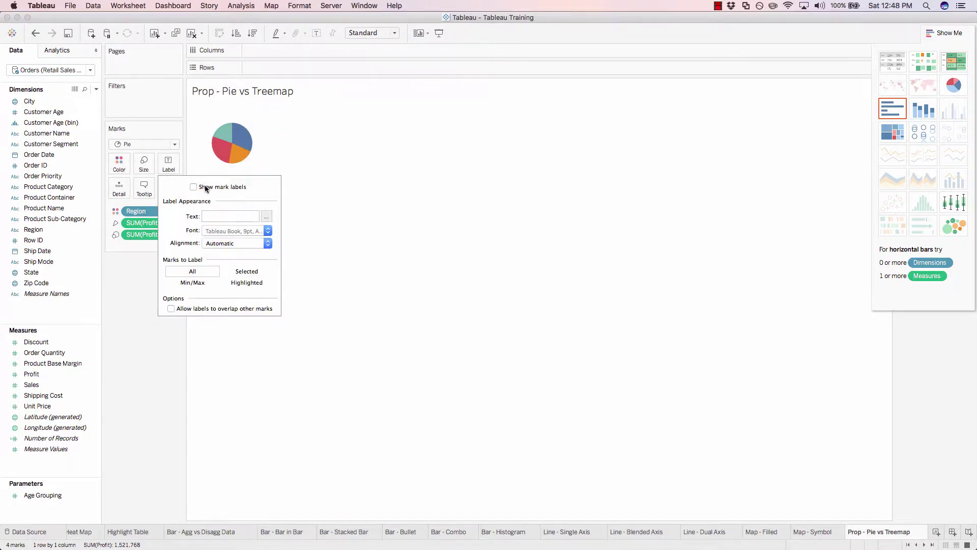
{"action": "left_click", "coordinate": [342, 235]}
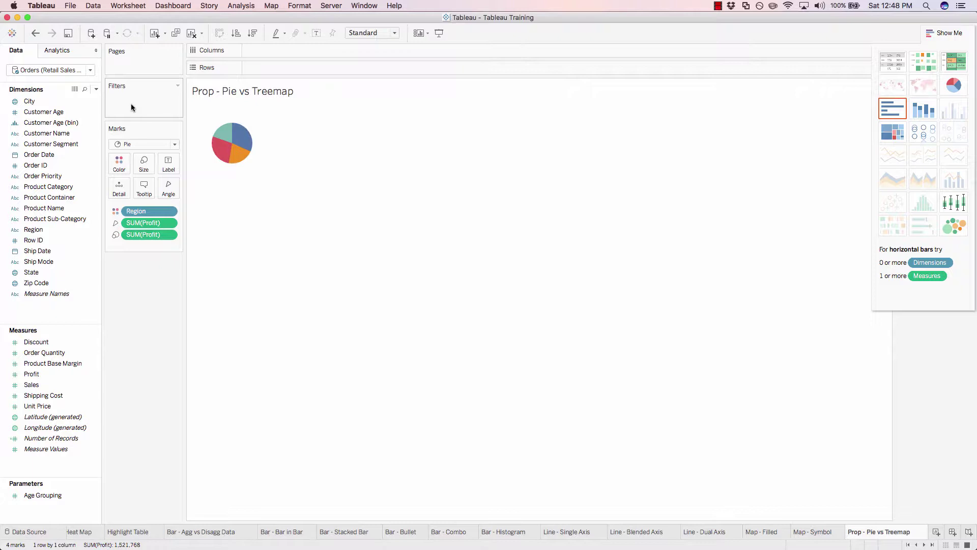
Step: Add a Region filter that excludes West and South, keeping Central and East
{"action": "left_click", "coordinate": [33, 230]}
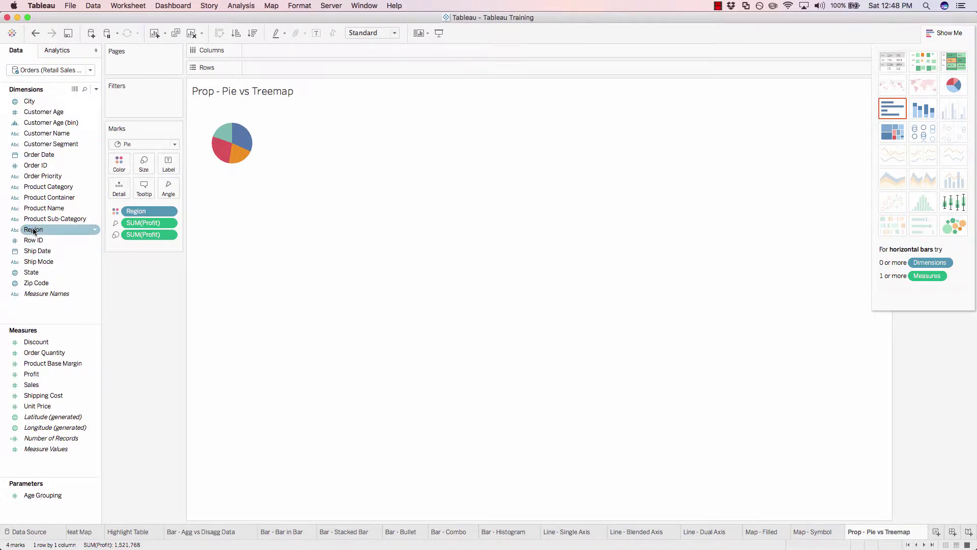
{"action": "left_click_drag", "start_coordinate": [33, 230], "coordinate": [129, 102]}
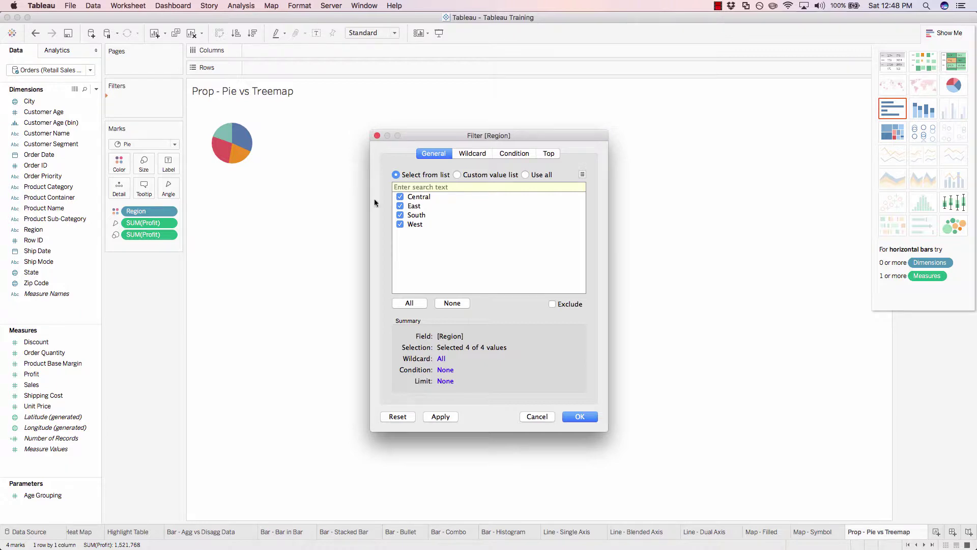
{"action": "left_click", "coordinate": [400, 224]}
{"action": "left_click", "coordinate": [400, 215]}
{"action": "left_click", "coordinate": [578, 417]}
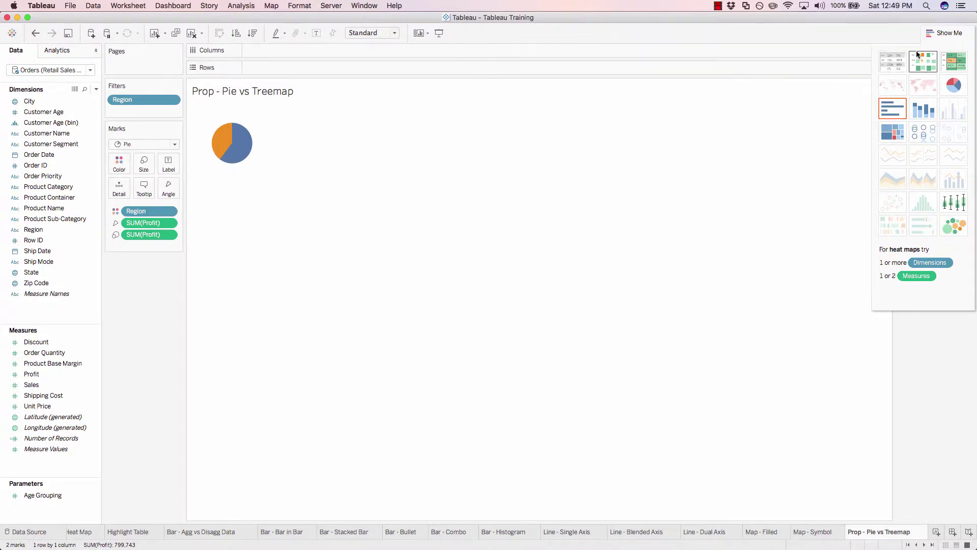
Step: Display the Region filter card and re-check South and West to restore all four regions
{"action": "left_click", "coordinate": [941, 33]}
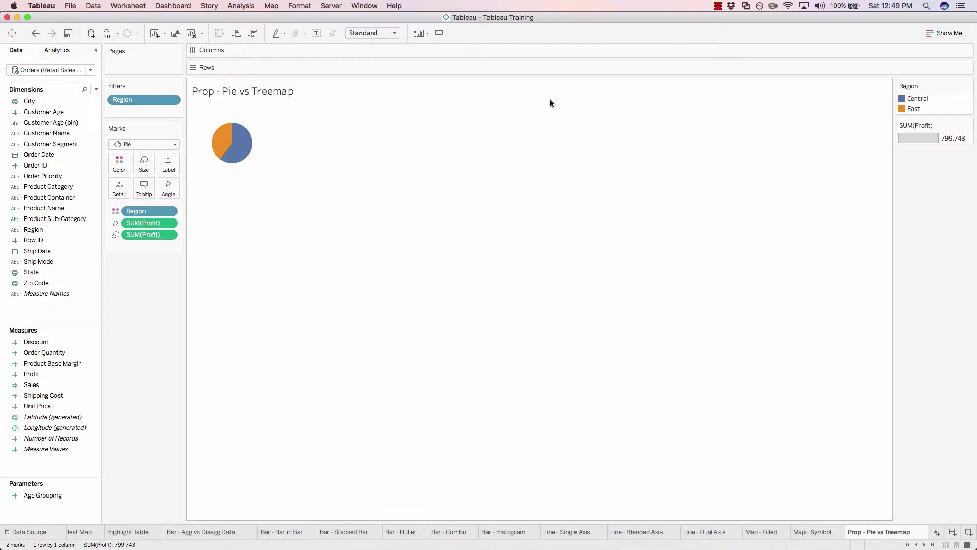
{"action": "right_click", "coordinate": [128, 101]}
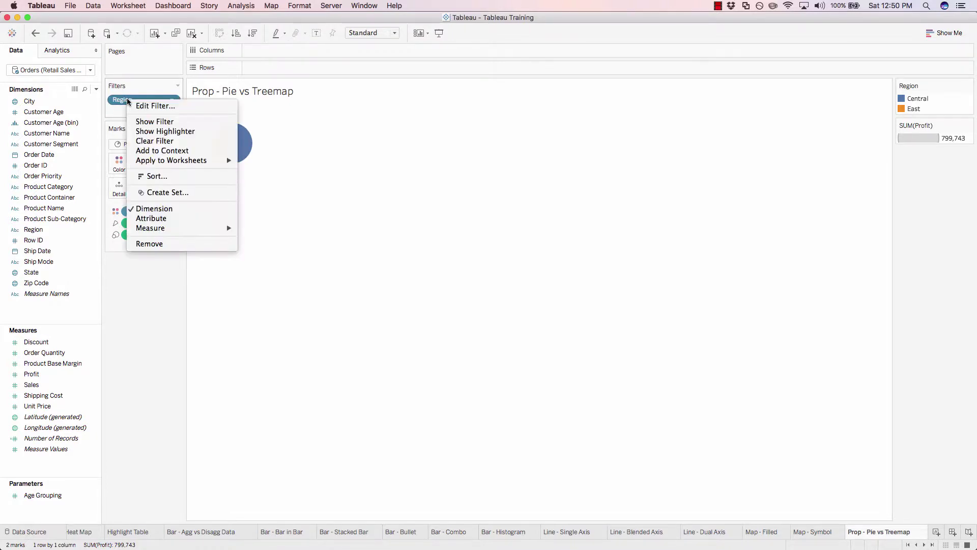
{"action": "left_click", "coordinate": [150, 122]}
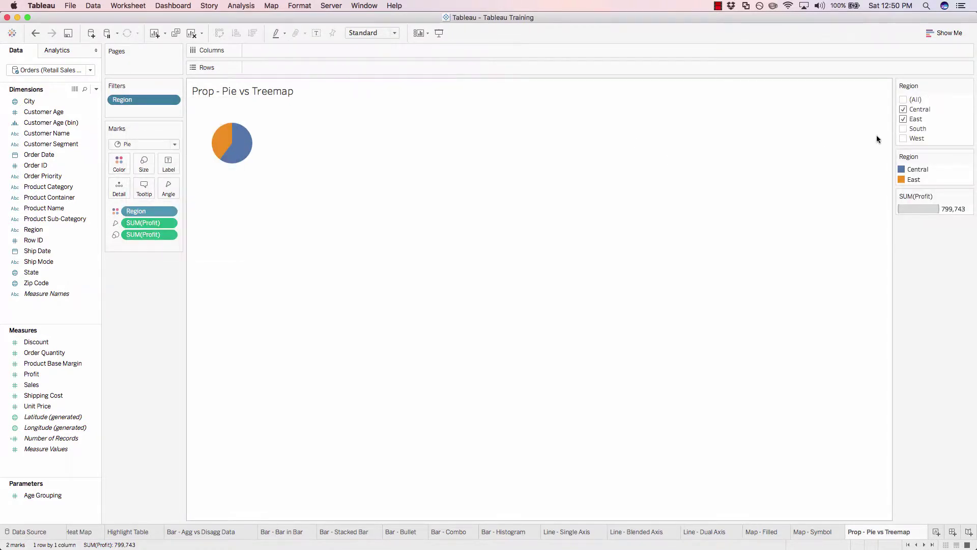
{"action": "left_click", "coordinate": [903, 128]}
{"action": "left_click", "coordinate": [903, 138]}
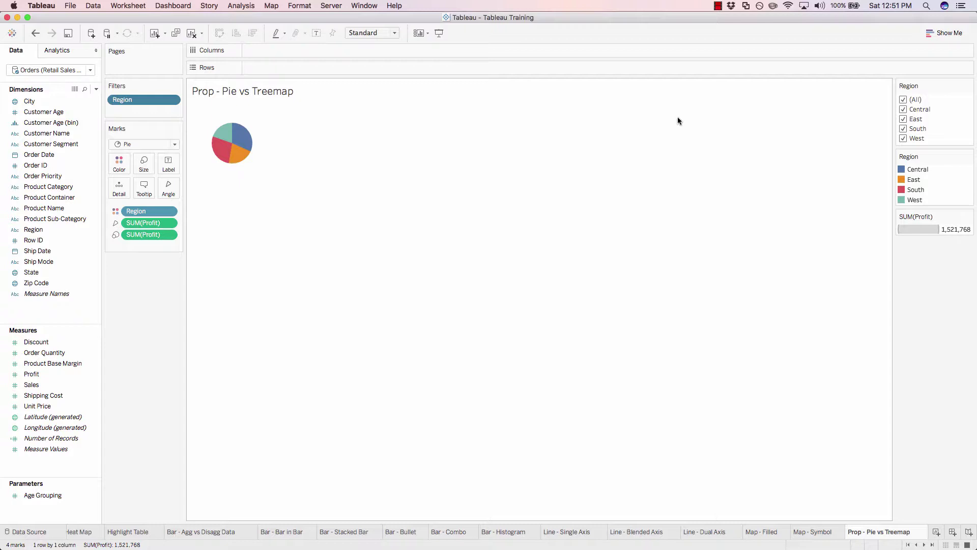
Step: Switch the pie to a treemap of the four regions sized and shaded by SUM(Profit)
{"action": "left_click", "coordinate": [937, 34]}
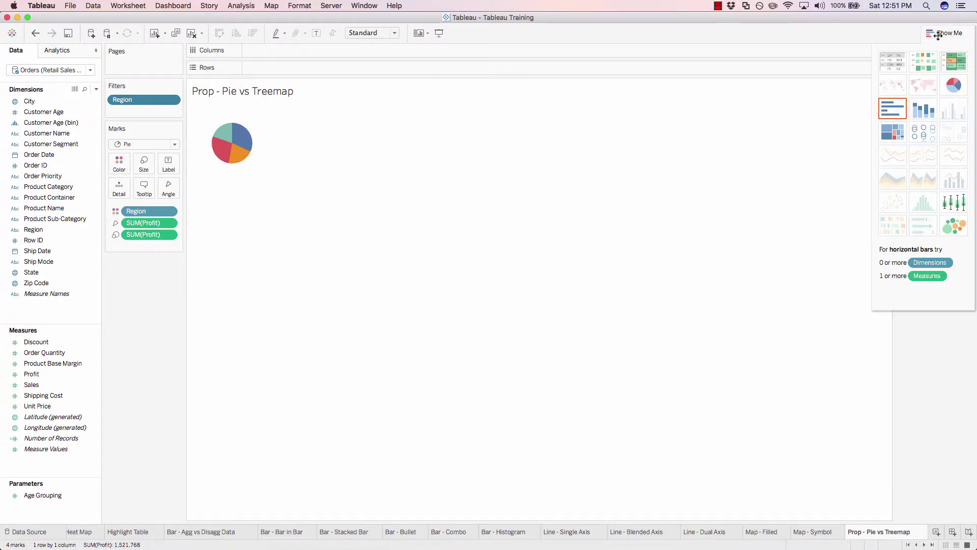
{"action": "left_click", "coordinate": [894, 136]}
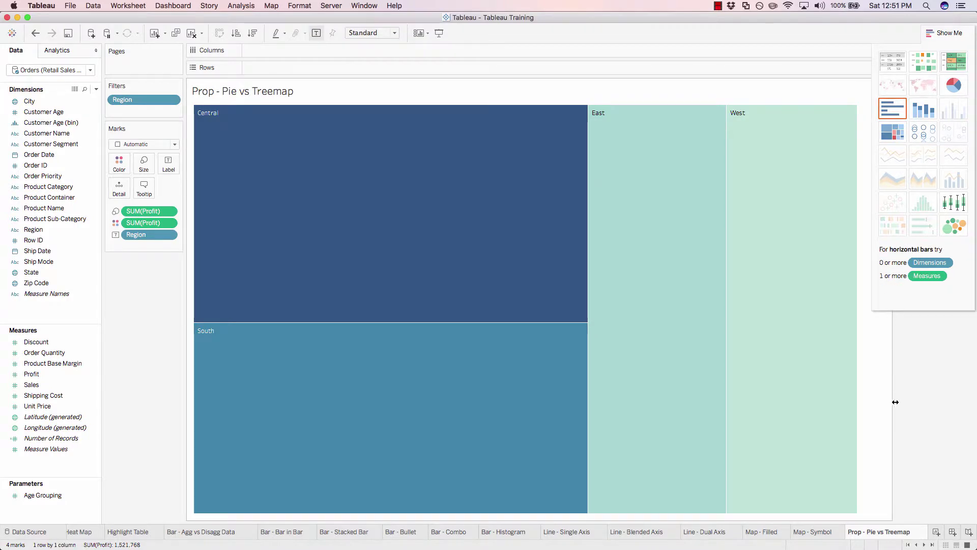
{"action": "left_click", "coordinate": [941, 34]}
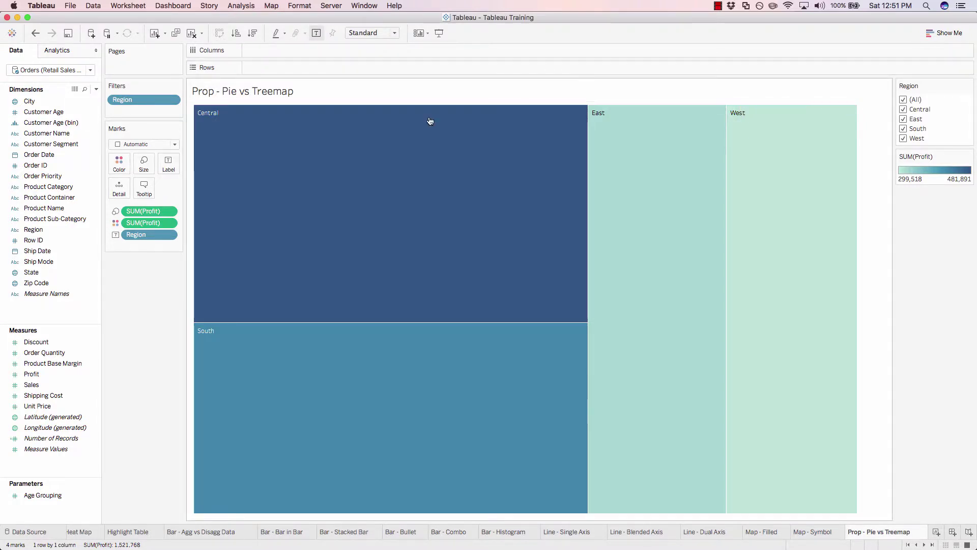
{"action": "mouse_move", "coordinate": [410, 123]}
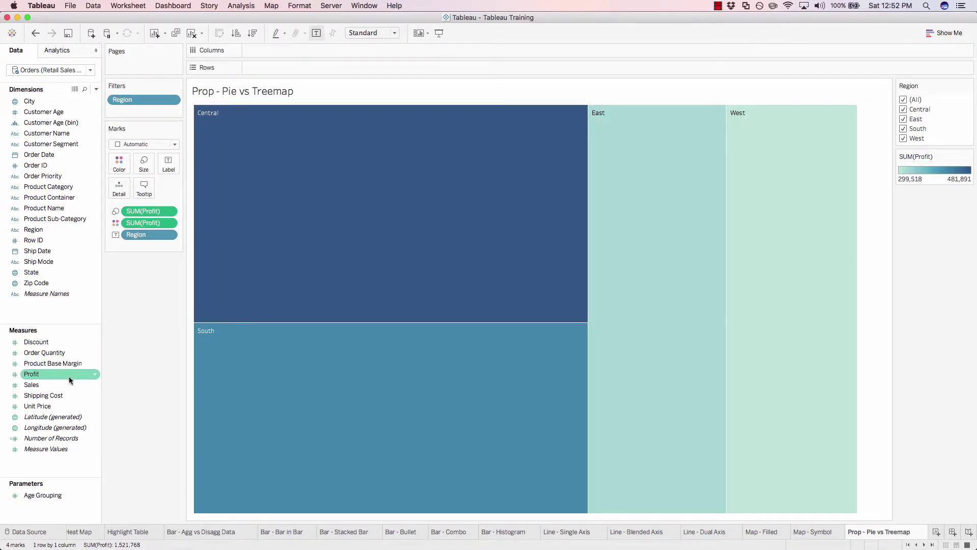
Step: Put SUM(Sales) on Size so block area reflects sales while colour stays profit
{"action": "left_click_drag", "start_coordinate": [70, 383], "coordinate": [147, 210]}
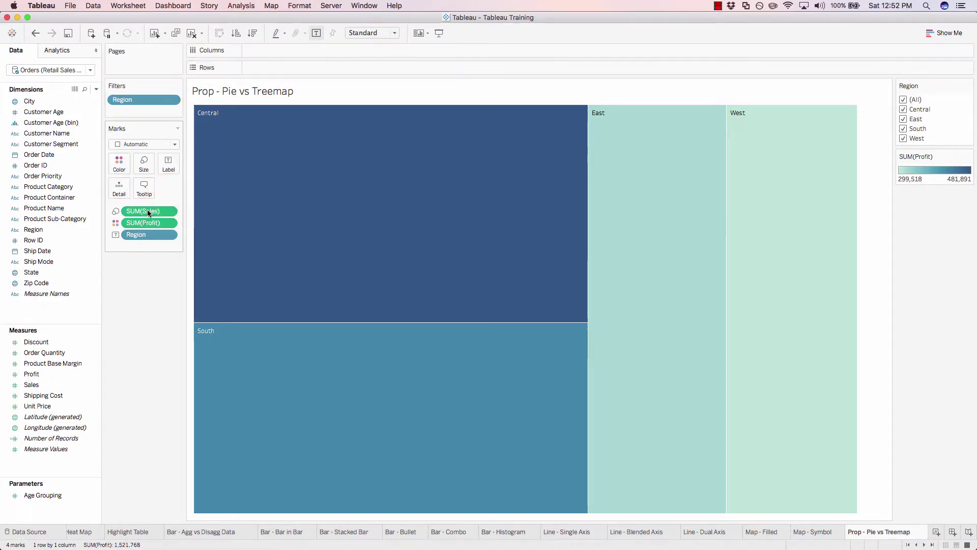
{"action": "mouse_move", "coordinate": [289, 253]}
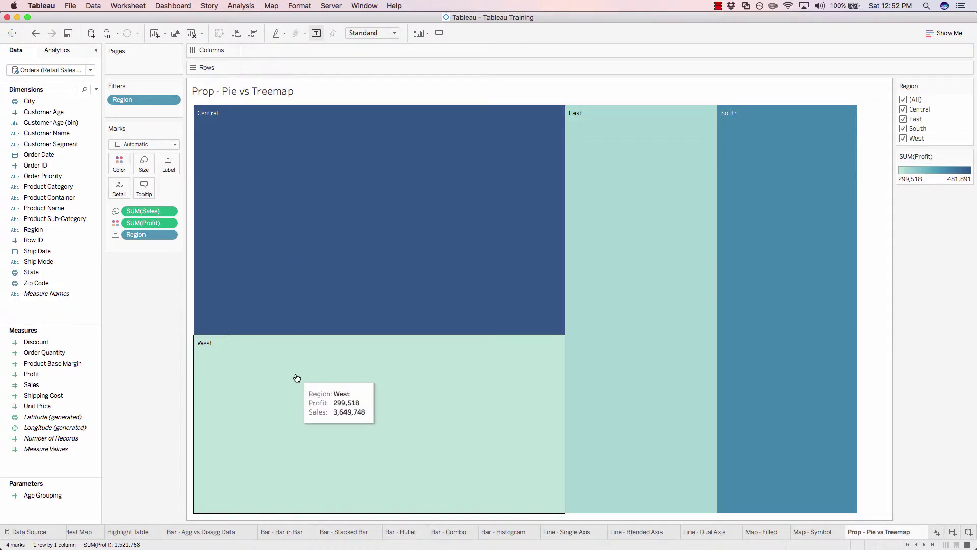
{"action": "mouse_move", "coordinate": [597, 286]}
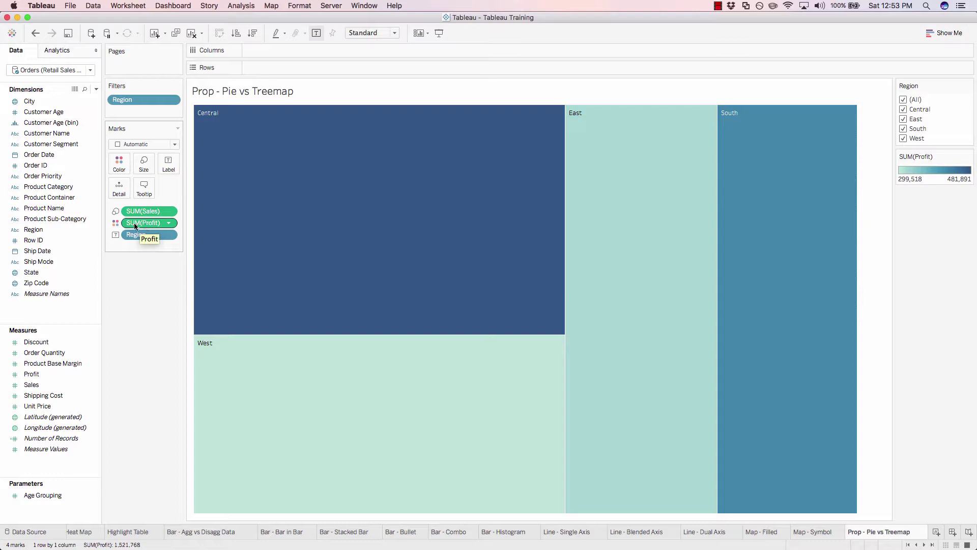
Step: Apply the Red-Green Diverging palette to the SUM(Profit) colour
{"action": "left_click", "coordinate": [118, 168]}
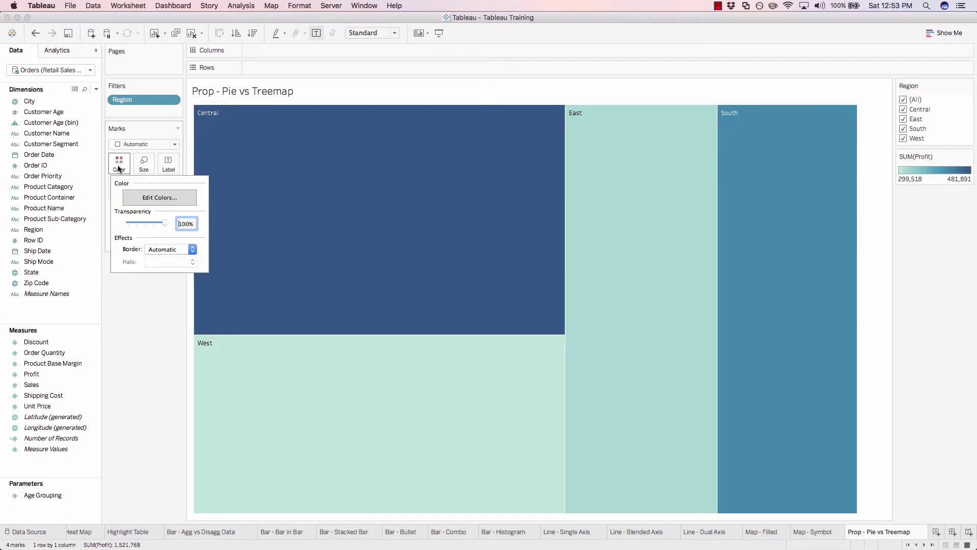
{"action": "left_click", "coordinate": [165, 199]}
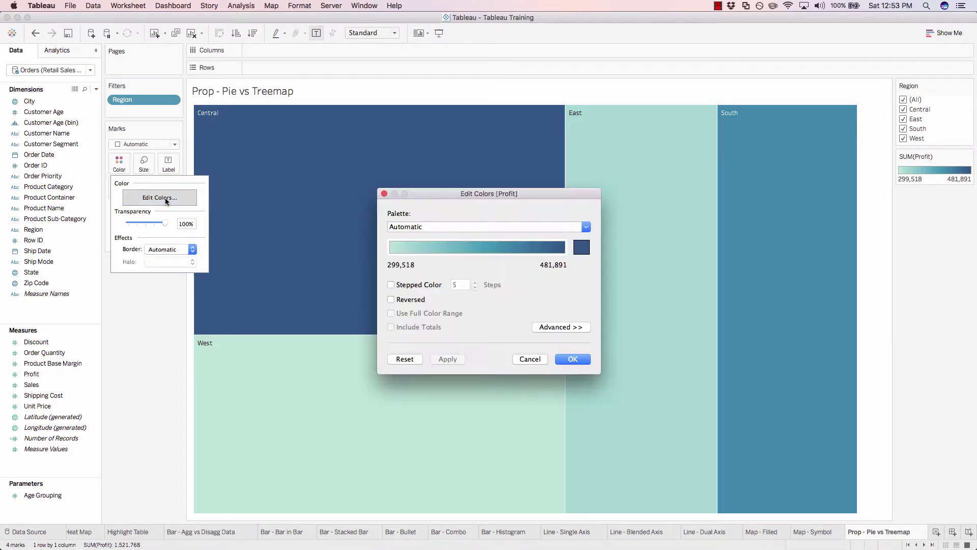
{"action": "left_click", "coordinate": [414, 228]}
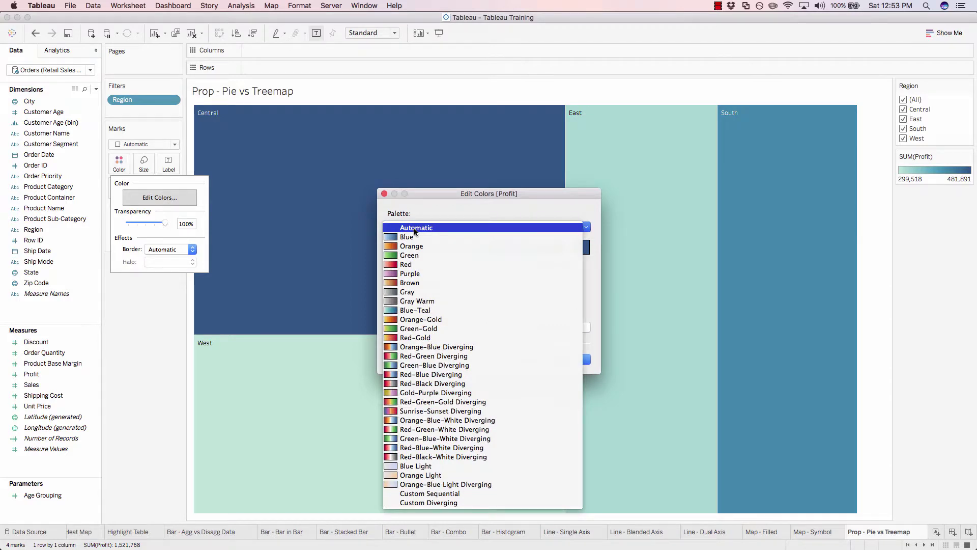
{"action": "left_click", "coordinate": [428, 356]}
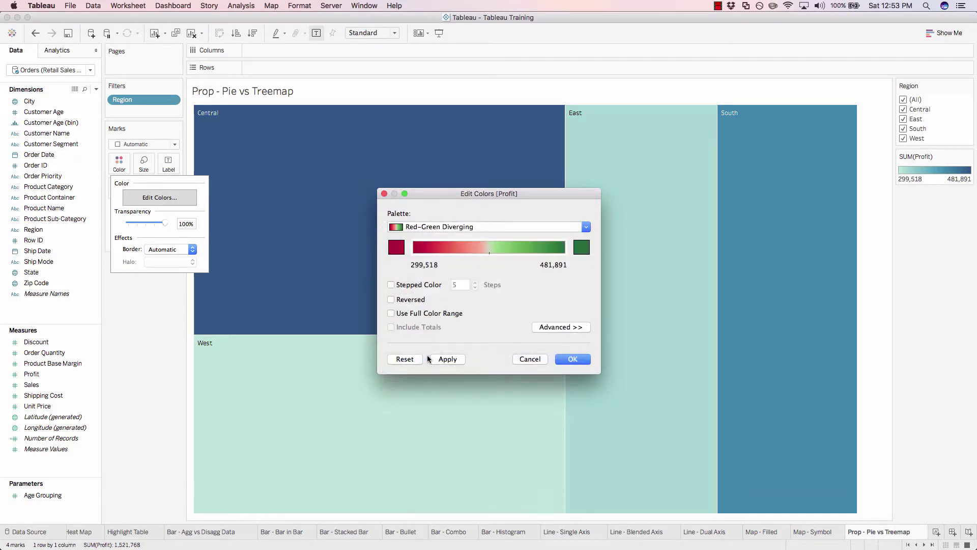
{"action": "left_click", "coordinate": [453, 358]}
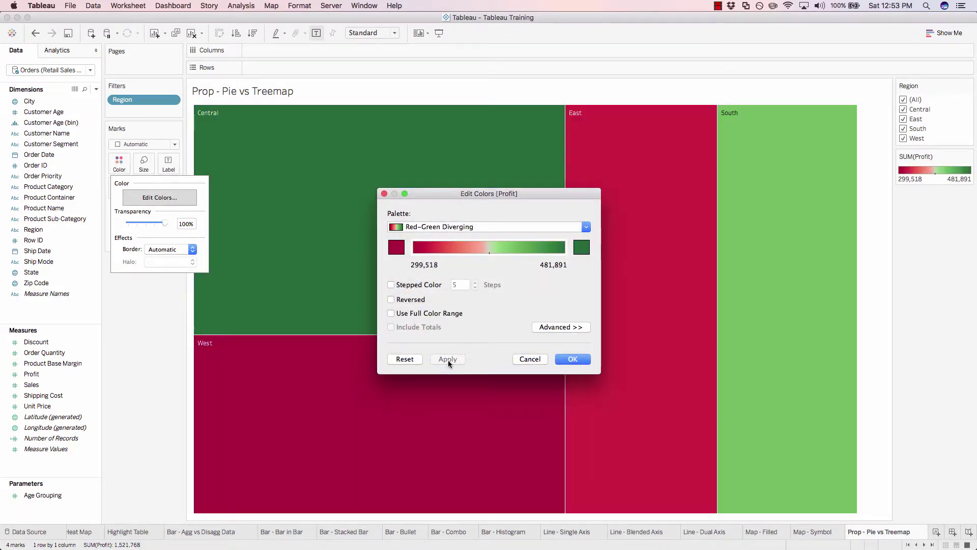
{"action": "left_click", "coordinate": [571, 364]}
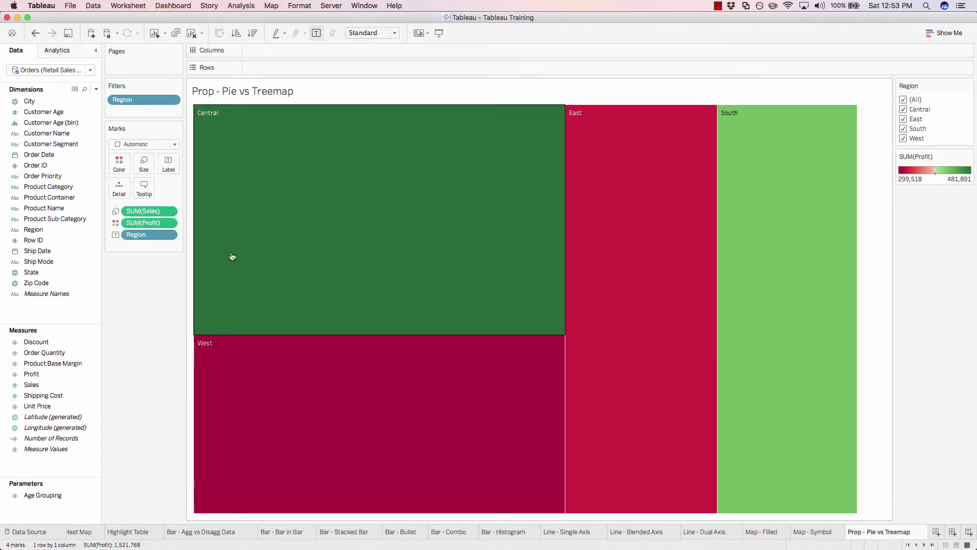
{"action": "mouse_move", "coordinate": [299, 229]}
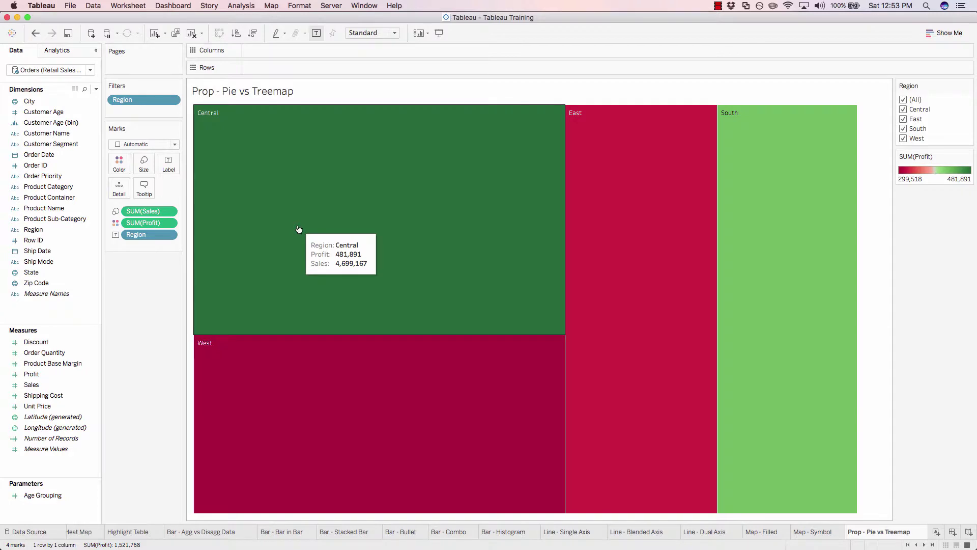
{"action": "mouse_move", "coordinate": [281, 367]}
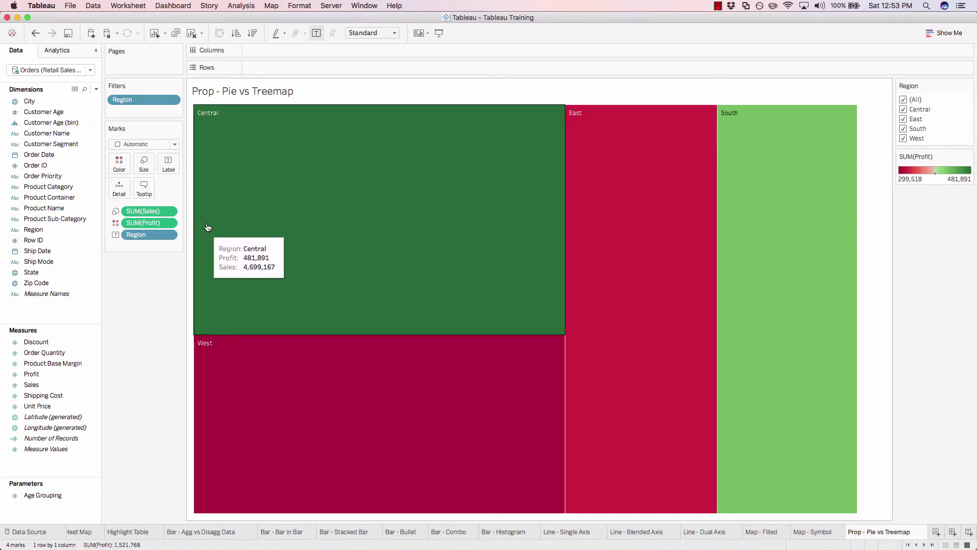
Step: Make the Region label text bold at 11 points and apply it
{"action": "left_click", "coordinate": [171, 167]}
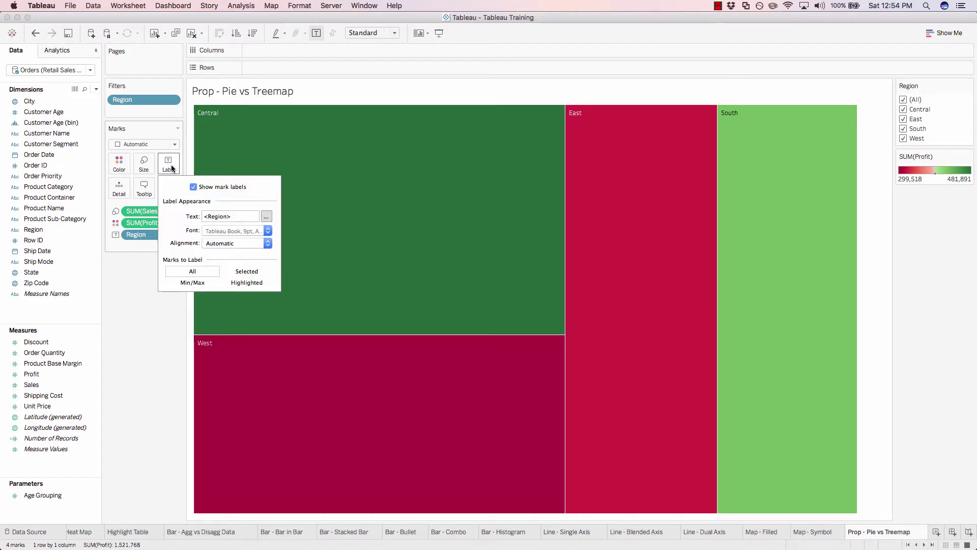
{"action": "left_click", "coordinate": [263, 219]}
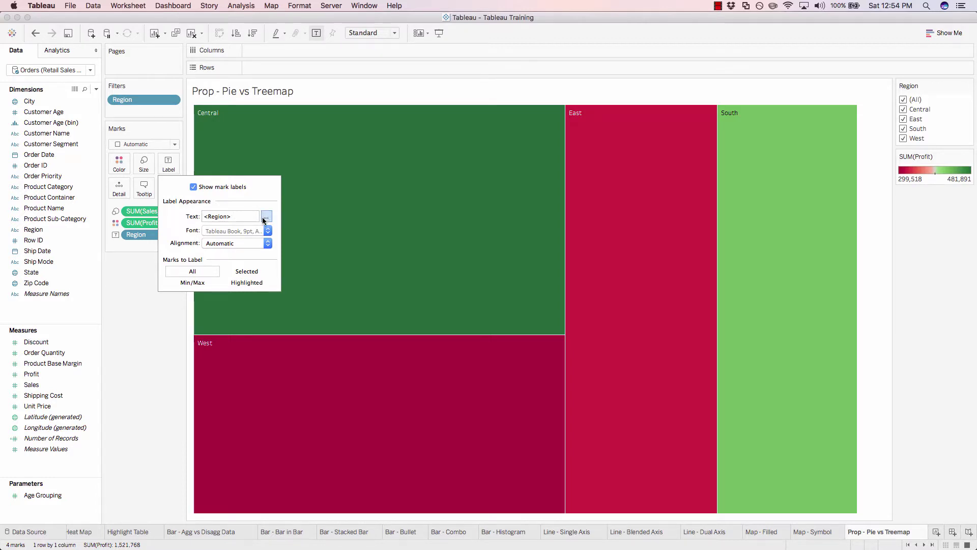
{"action": "left_click", "coordinate": [268, 218]}
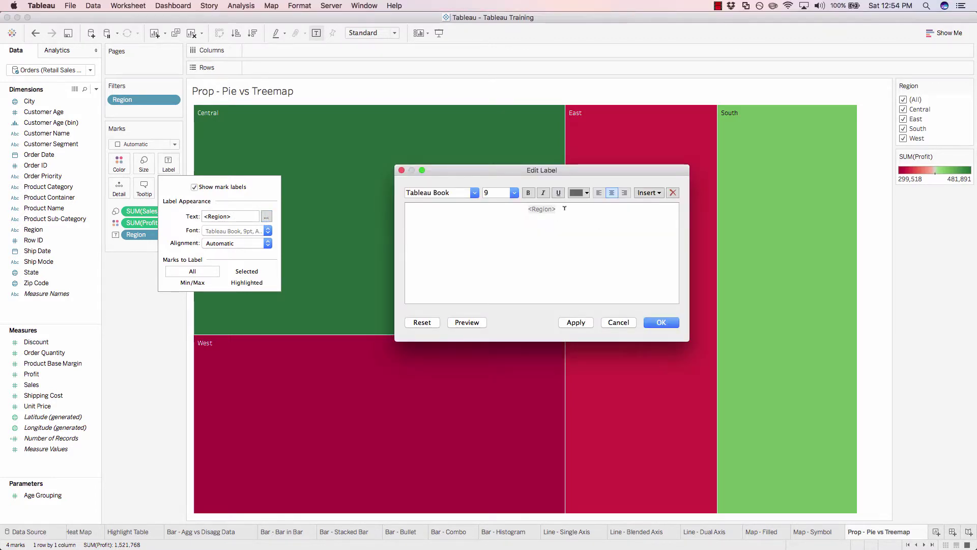
{"action": "left_click_drag", "start_coordinate": [564, 208], "coordinate": [525, 203]}
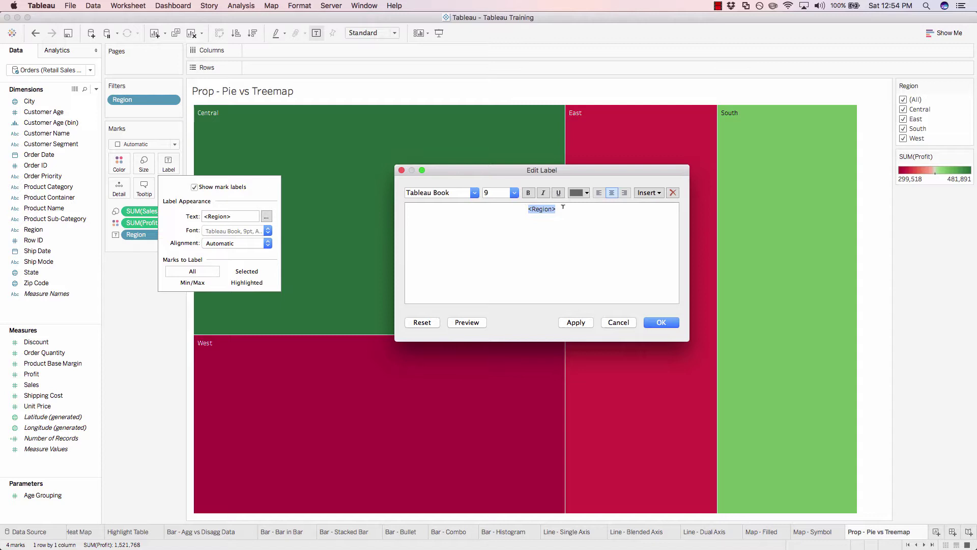
{"action": "left_click", "coordinate": [529, 193]}
{"action": "left_click", "coordinate": [515, 193]}
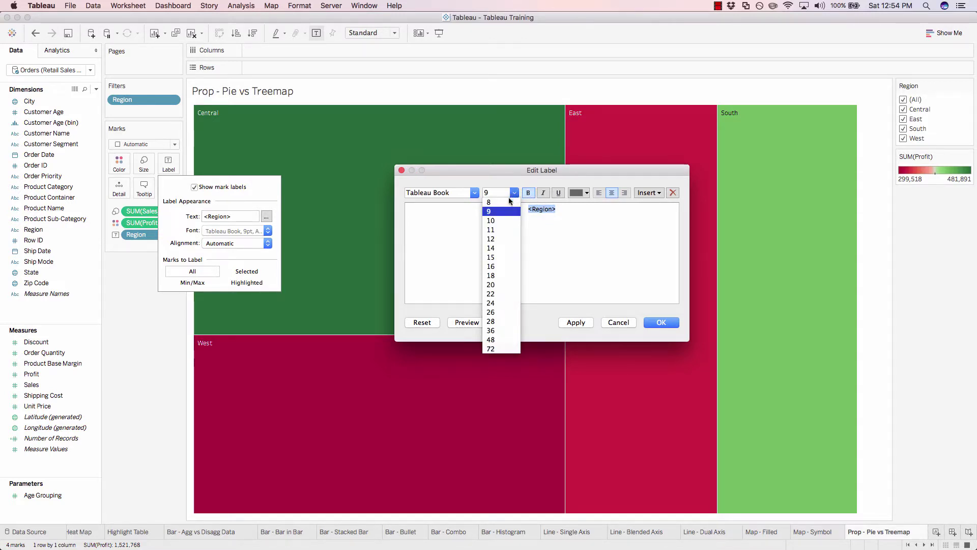
{"action": "left_click", "coordinate": [500, 225]}
{"action": "left_click", "coordinate": [577, 323]}
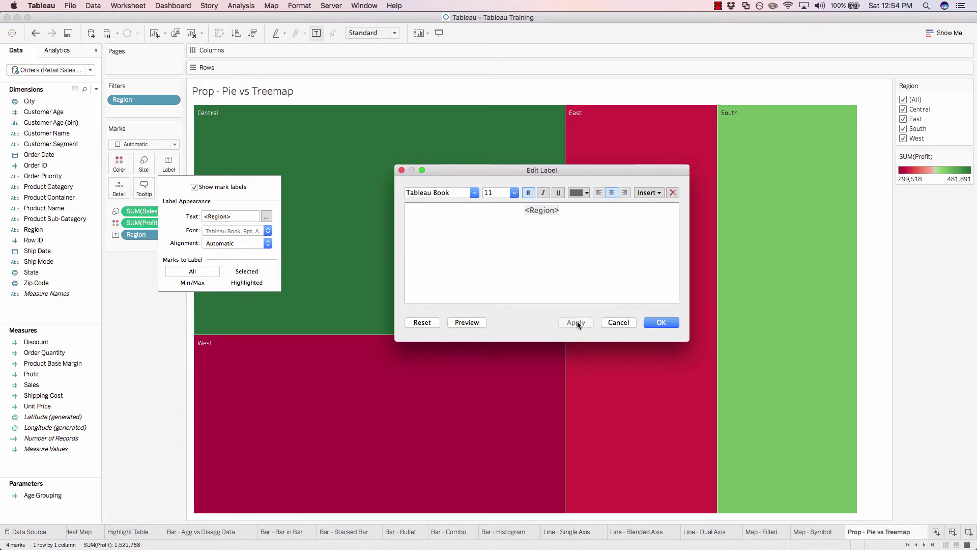
Step: Increase the region label font size to 12 points and confirm
{"action": "triple_click", "coordinate": [588, 223]}
{"action": "left_click", "coordinate": [511, 192]}
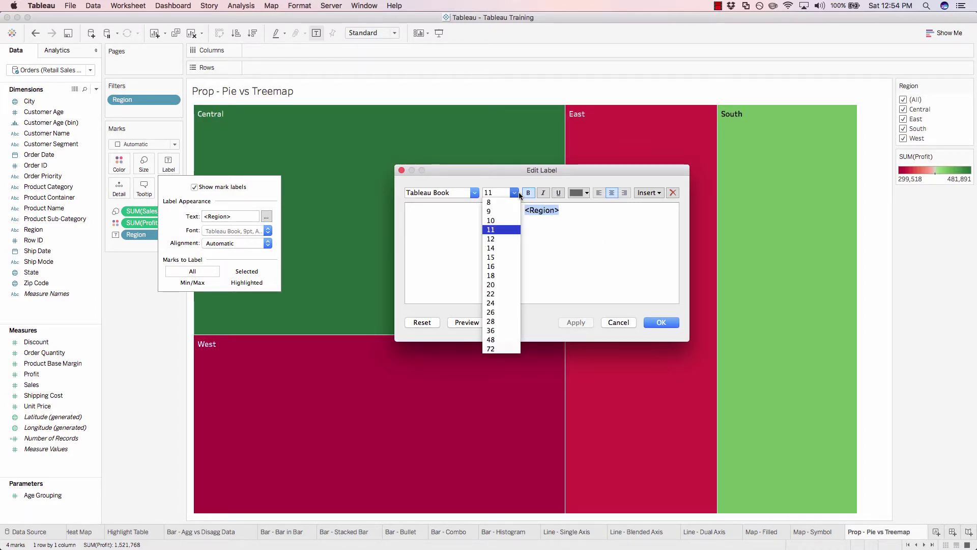
{"action": "left_click", "coordinate": [505, 239]}
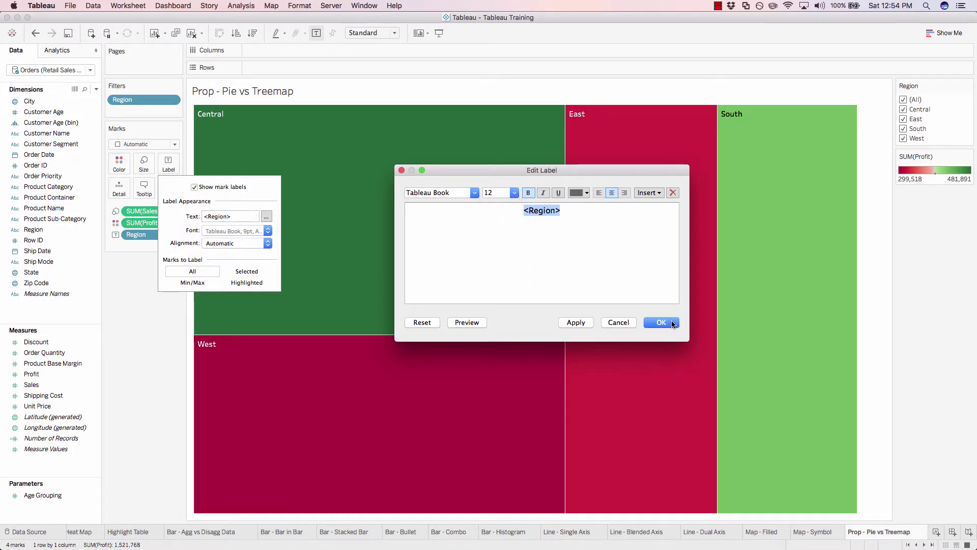
{"action": "left_click", "coordinate": [672, 323]}
{"action": "left_click", "coordinate": [171, 344]}
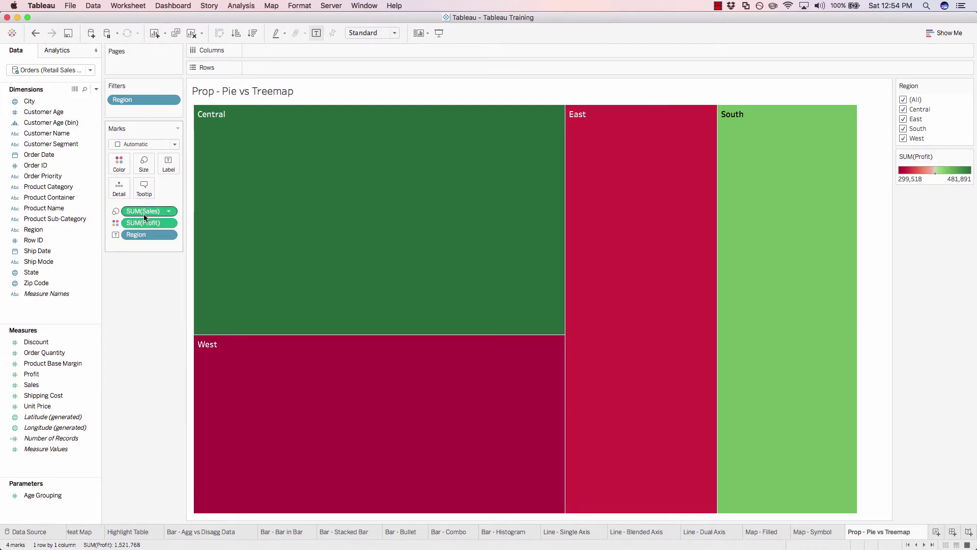
Step: Add SUM(Sales) and SUM(Profit) to Label so each block shows its sales and profit
{"action": "left_click_drag", "start_coordinate": [144, 218], "coordinate": [170, 170]}
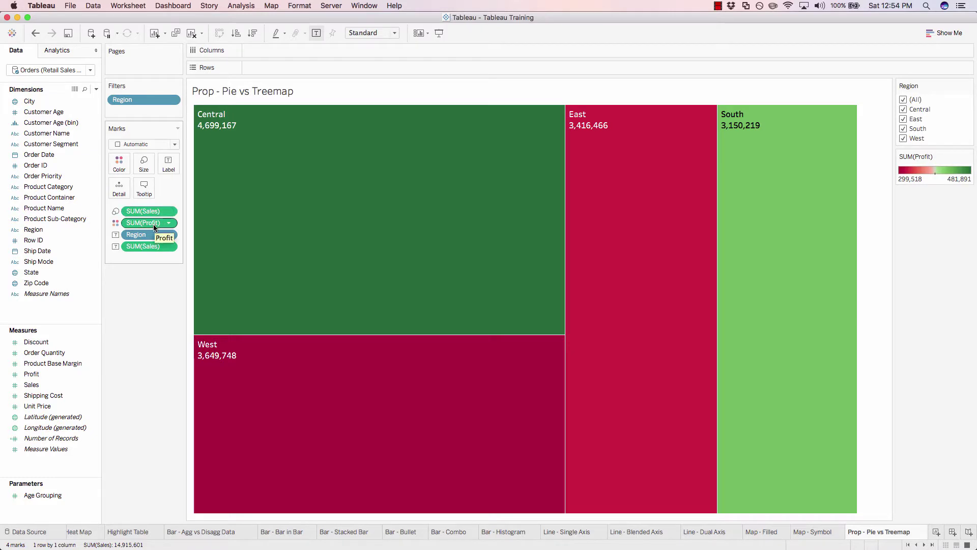
{"action": "left_click_drag", "start_coordinate": [154, 224], "coordinate": [170, 172]}
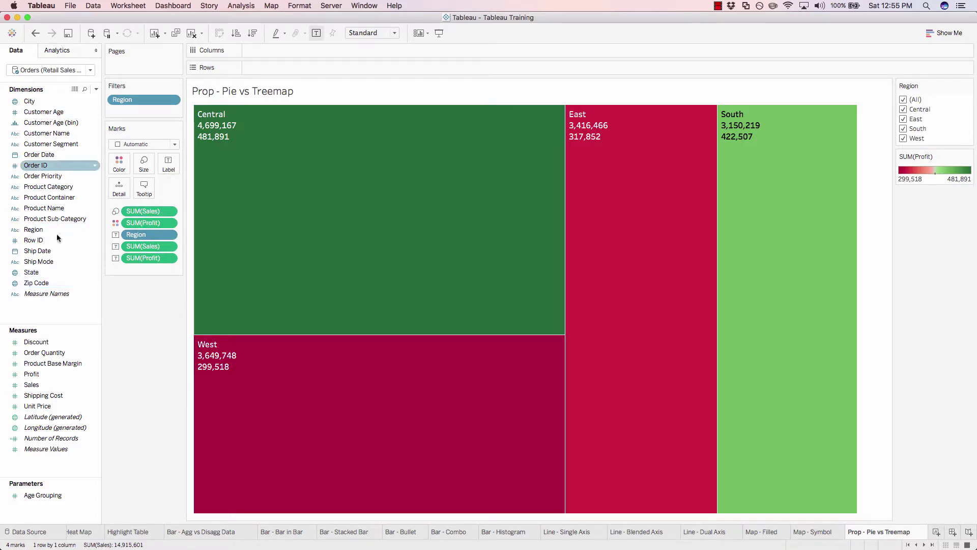
{"action": "left_click_drag", "start_coordinate": [43, 374], "coordinate": [60, 365]}
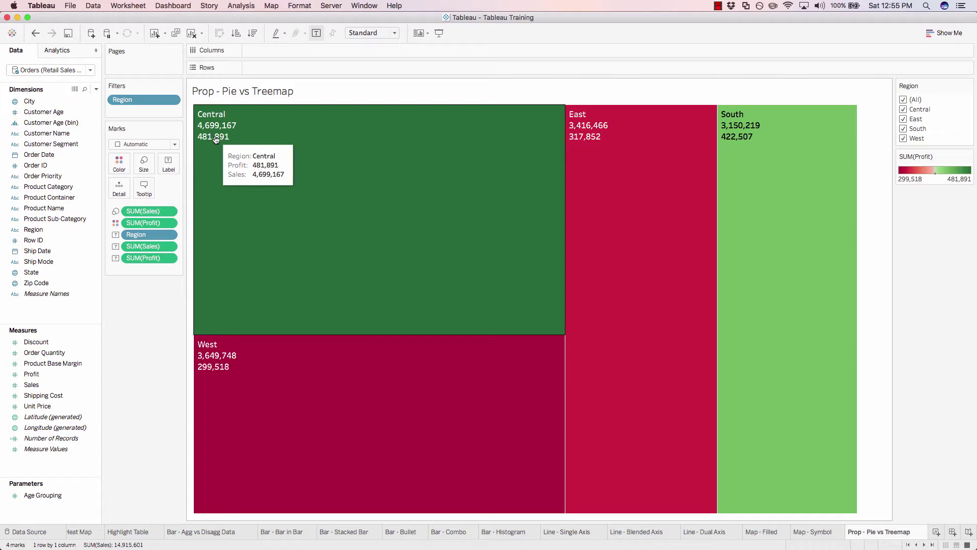
Step: Set Profit's default number format to custom currency with 0 decimal places
{"action": "left_click", "coordinate": [43, 375]}
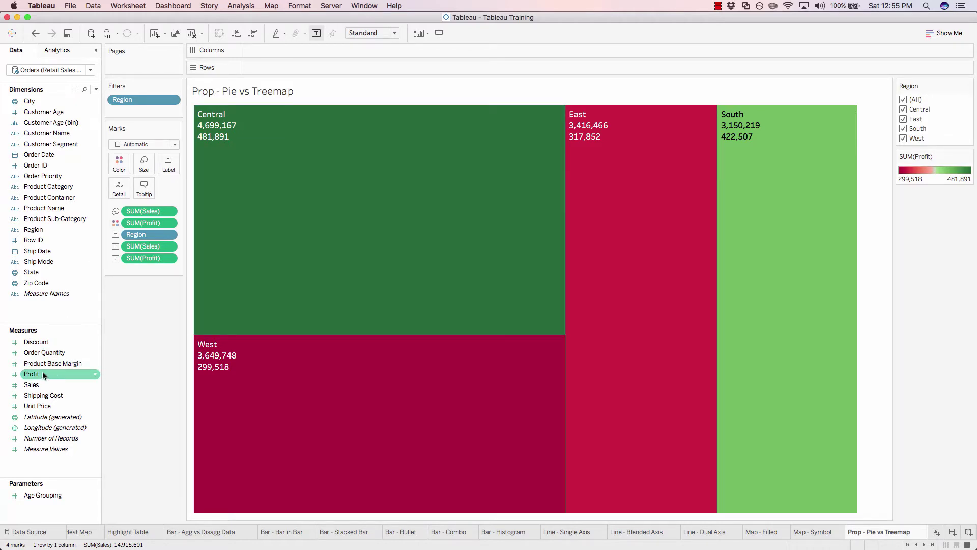
{"action": "right_click", "coordinate": [36, 379]}
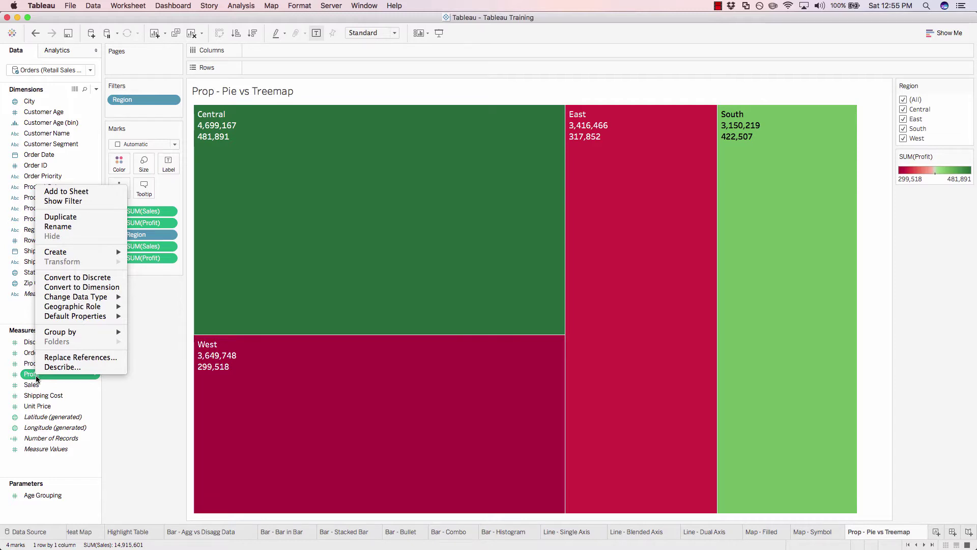
{"action": "mouse_move", "coordinate": [74, 328]}
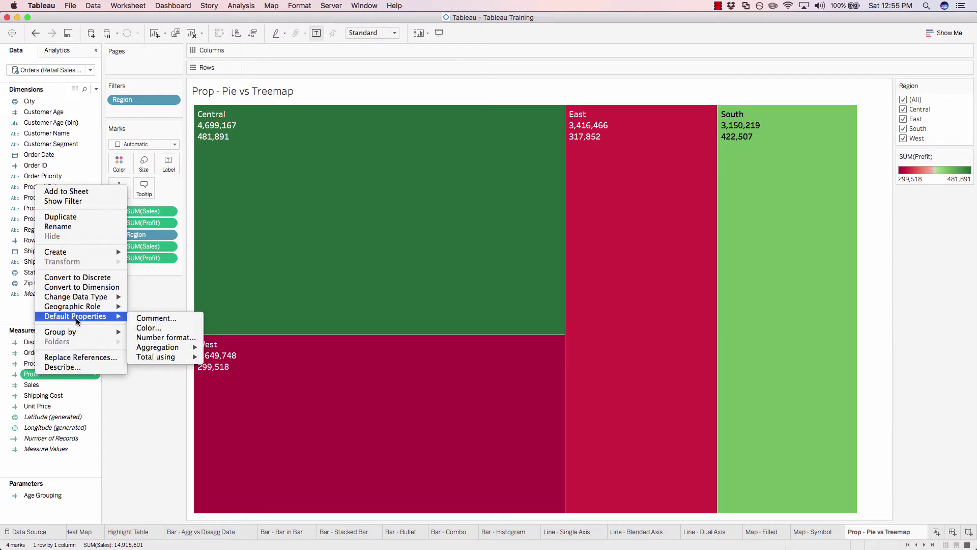
{"action": "left_click", "coordinate": [147, 338]}
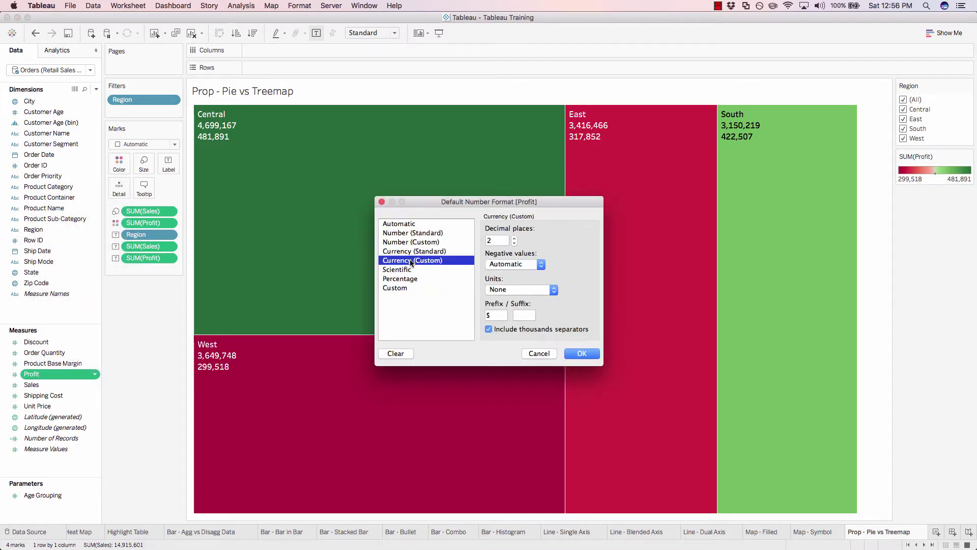
{"action": "left_click", "coordinate": [410, 261]}
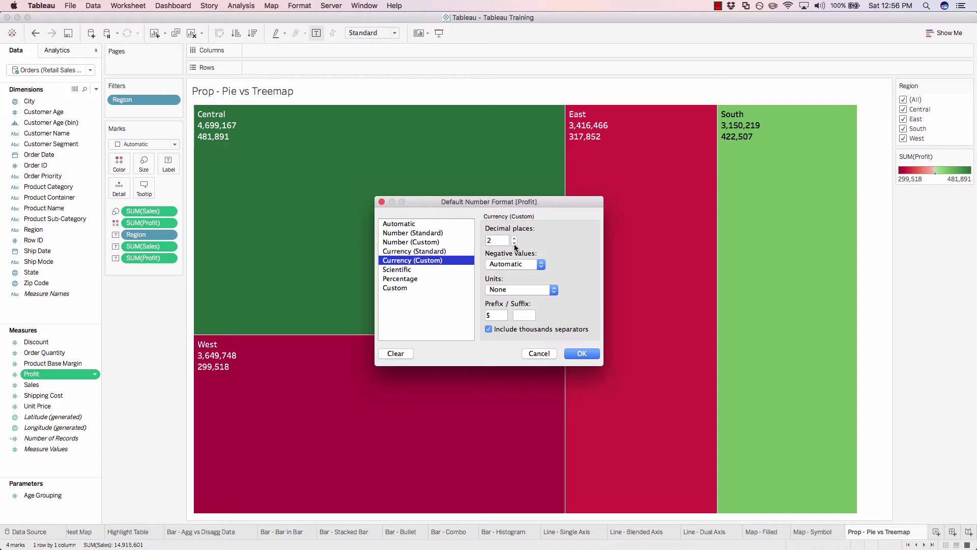
{"action": "key", "text": "Tab"}
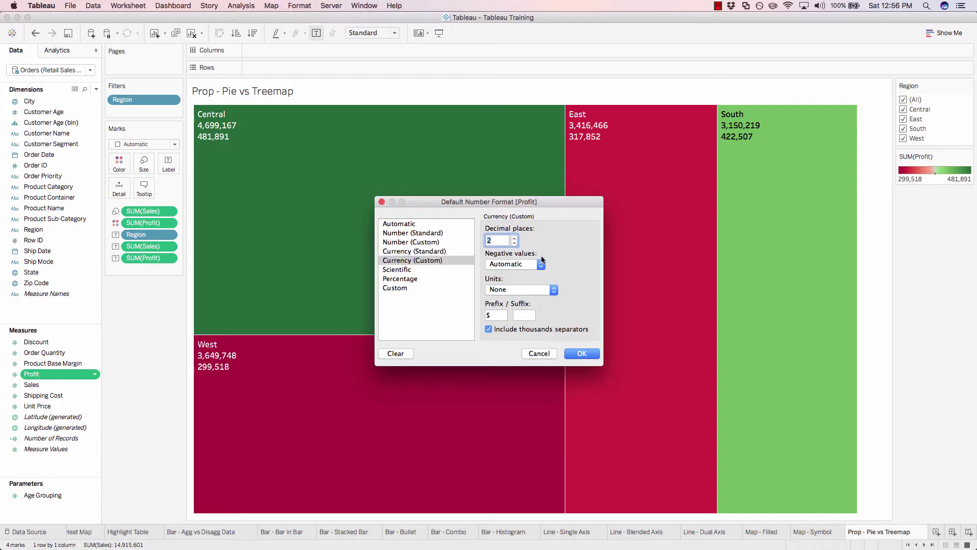
{"action": "left_click", "coordinate": [581, 353]}
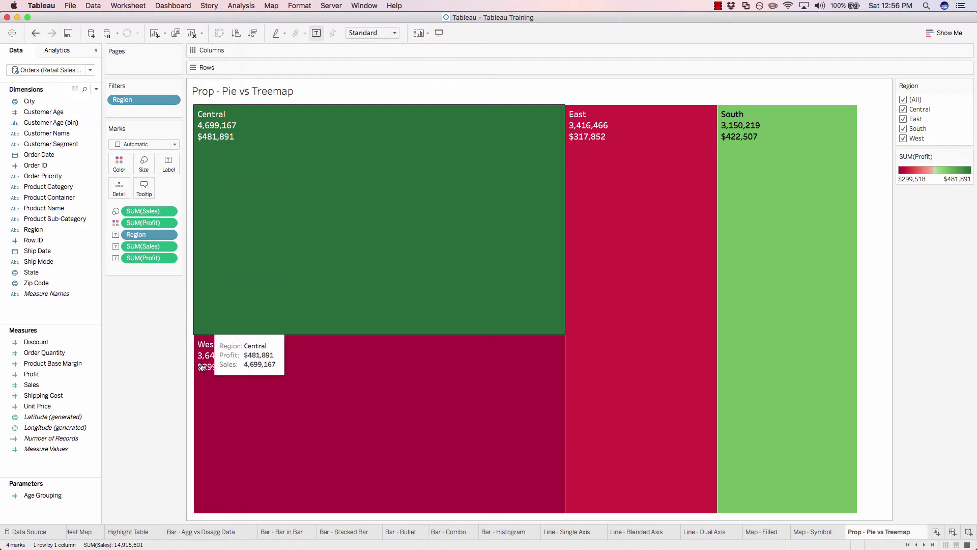
Step: Set Sales' default number format to custom currency with 0 decimal places
{"action": "right_click", "coordinate": [50, 385]}
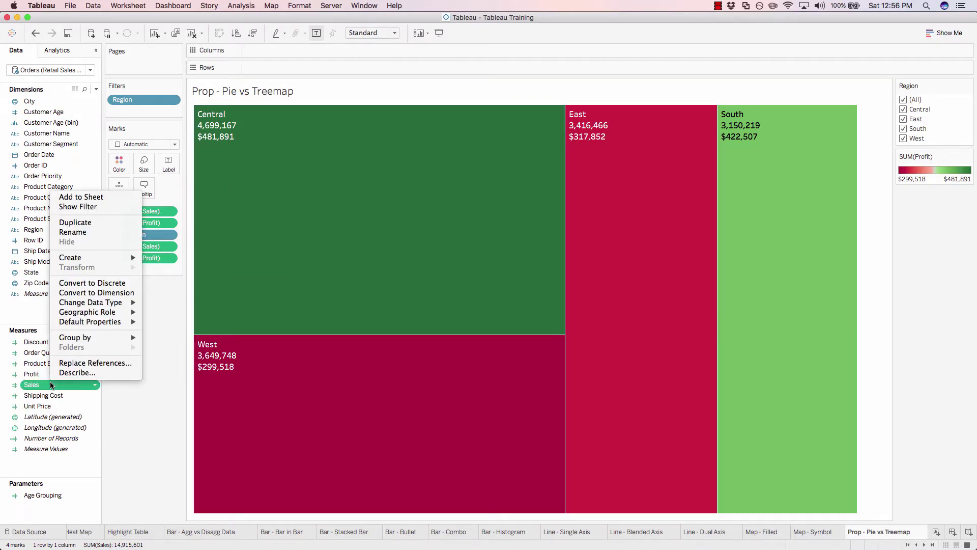
{"action": "mouse_move", "coordinate": [84, 324]}
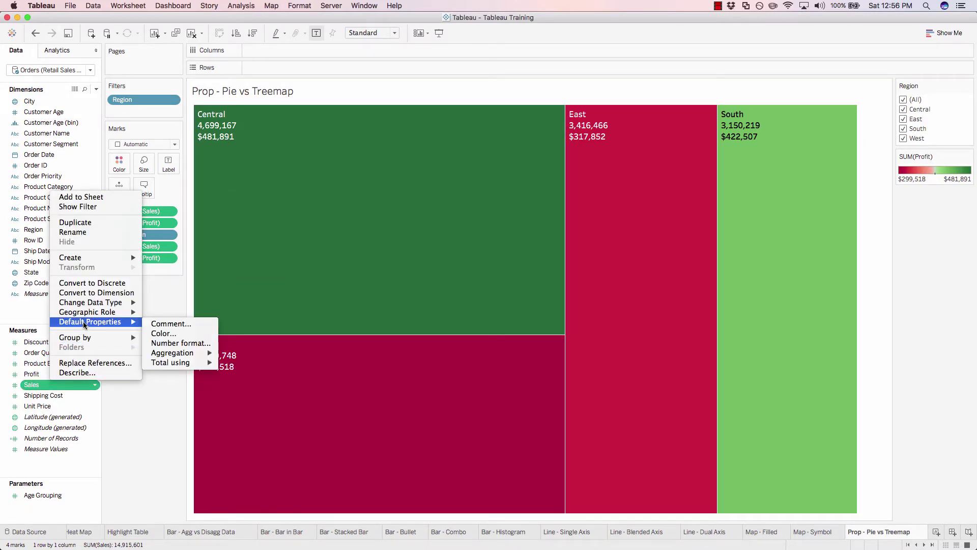
{"action": "left_click", "coordinate": [180, 342]}
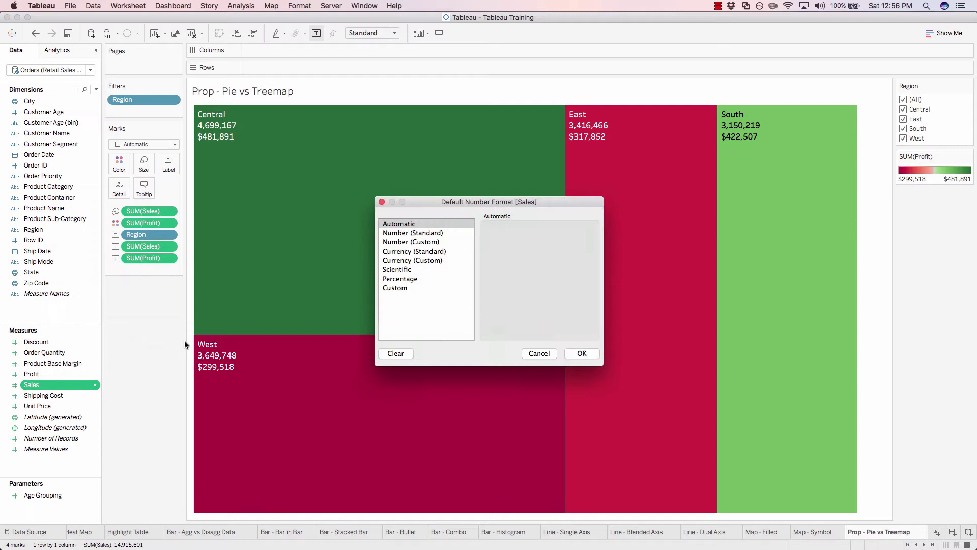
{"action": "left_click", "coordinate": [414, 260]}
{"action": "left_click", "coordinate": [514, 244]}
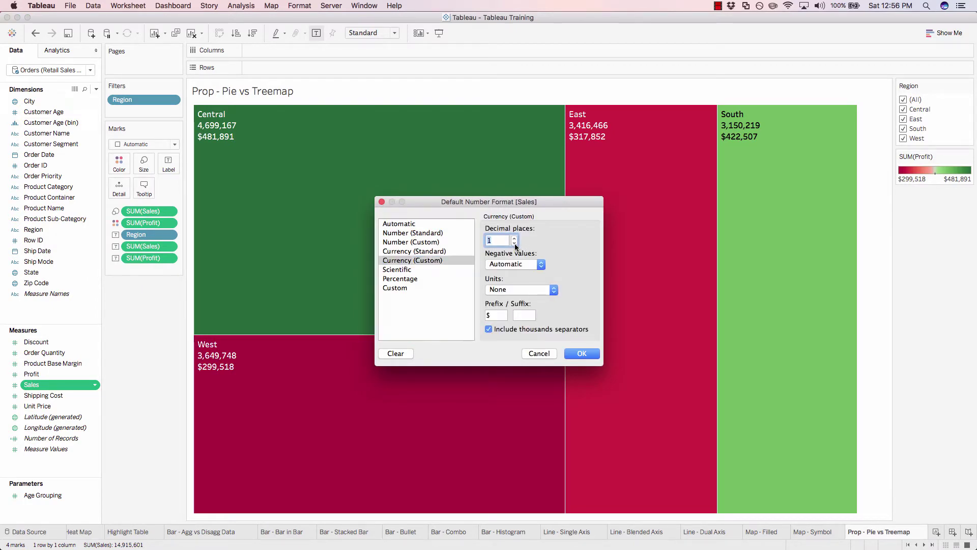
{"action": "left_click", "coordinate": [575, 354]}
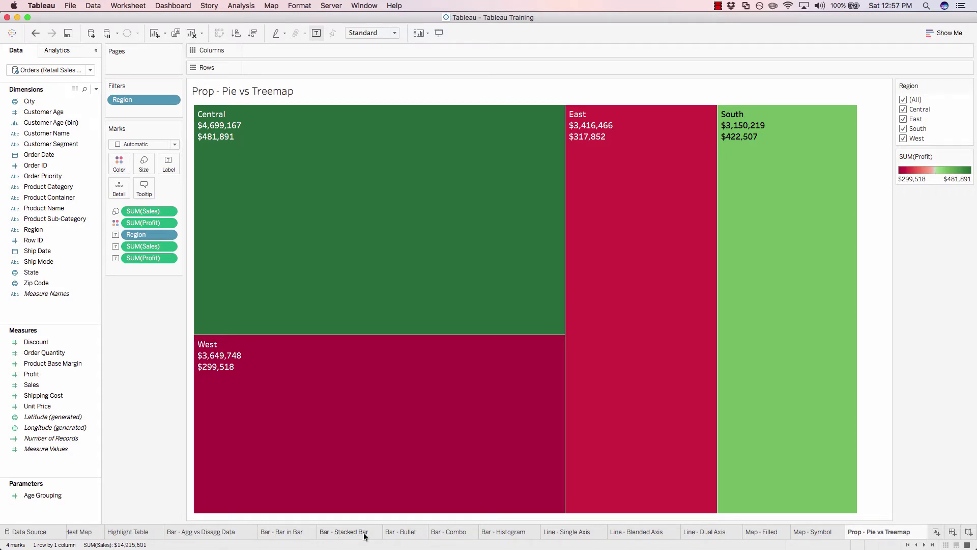
Step: Adjust the sort options on the treemap's Region pill
{"action": "mouse_move", "coordinate": [201, 135]}
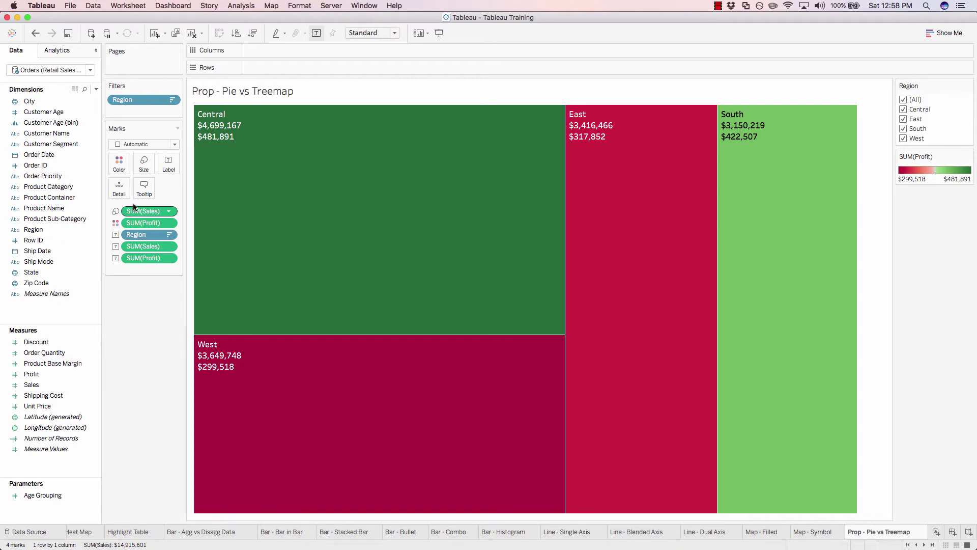
{"action": "mouse_move", "coordinate": [236, 133]}
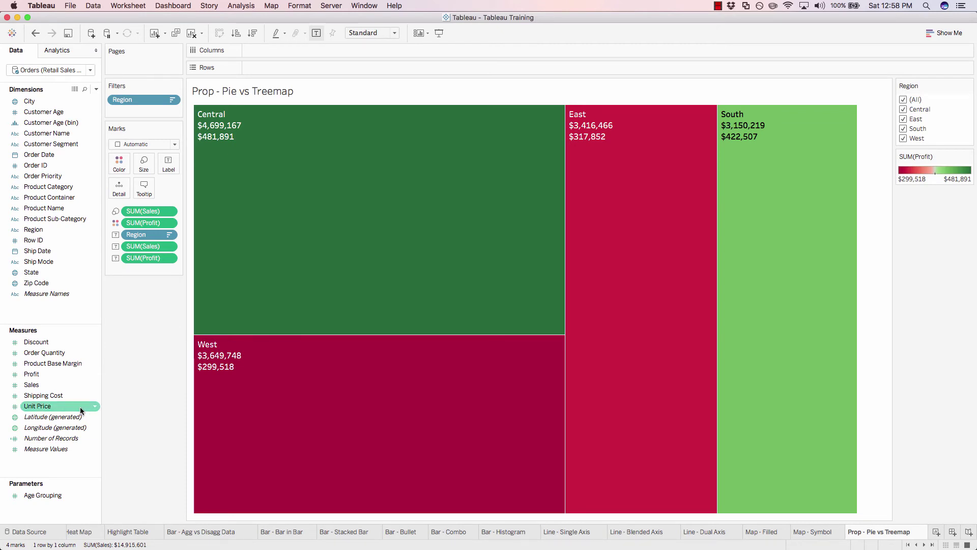
Step: Add a second Sales as a Percent of Total table calculation and place it on Label
{"action": "left_click_drag", "start_coordinate": [28, 388], "coordinate": [122, 273]}
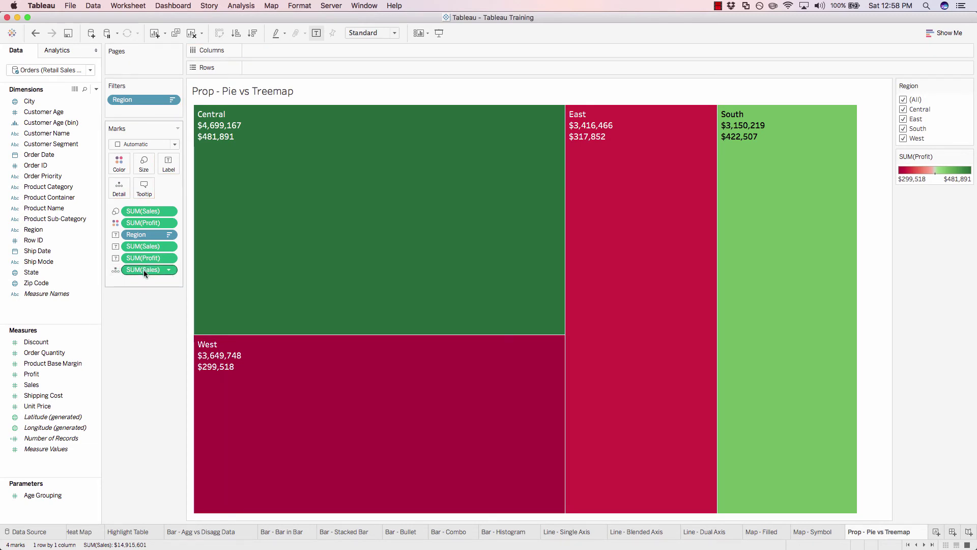
{"action": "right_click", "coordinate": [143, 270]}
{"action": "mouse_move", "coordinate": [172, 422]}
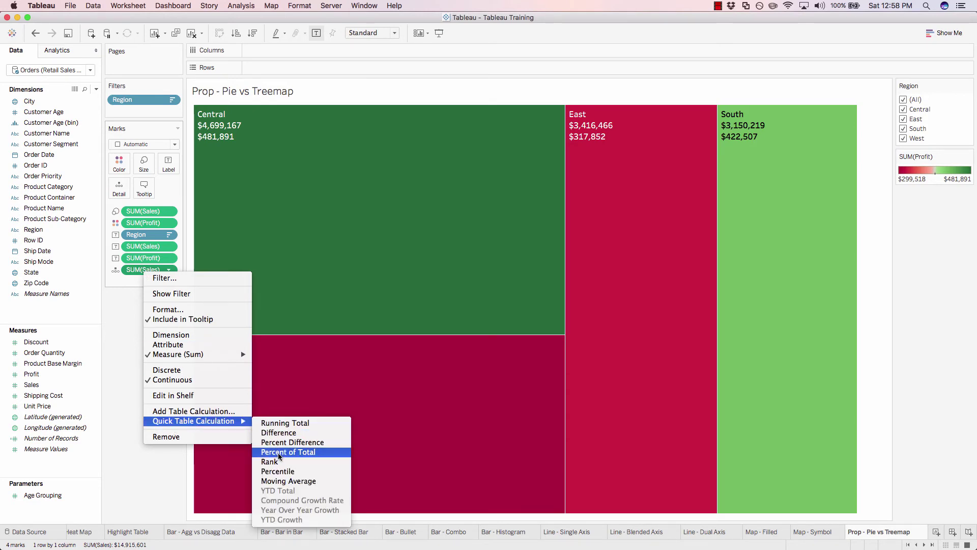
{"action": "left_click", "coordinate": [327, 452]}
{"action": "mouse_move", "coordinate": [260, 253]}
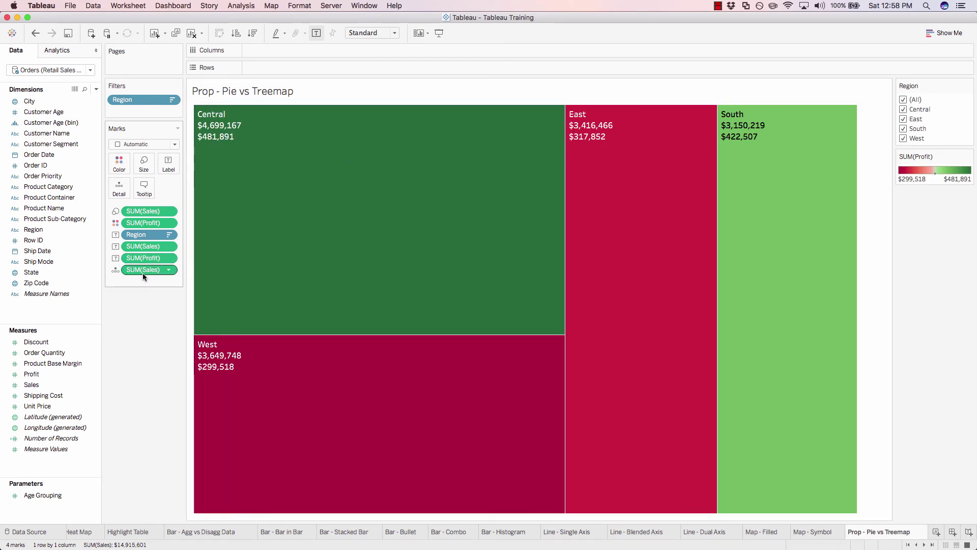
{"action": "left_click_drag", "start_coordinate": [143, 274], "coordinate": [168, 170]}
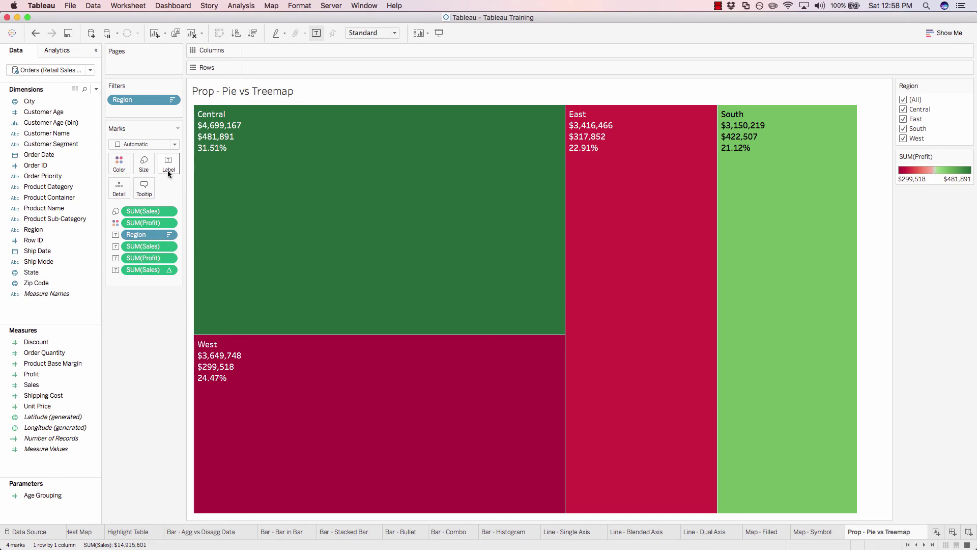
{"action": "mouse_move", "coordinate": [234, 382]}
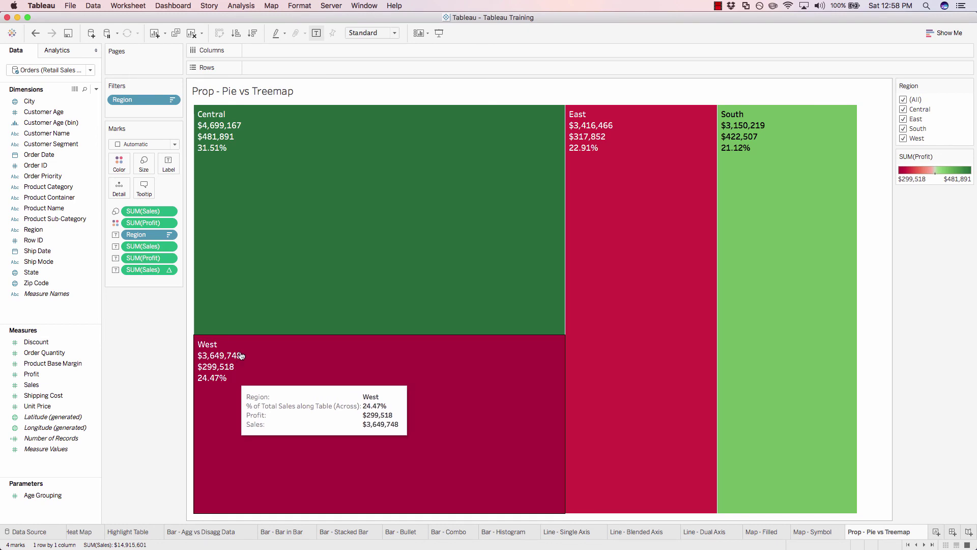
{"action": "mouse_move", "coordinate": [231, 168]}
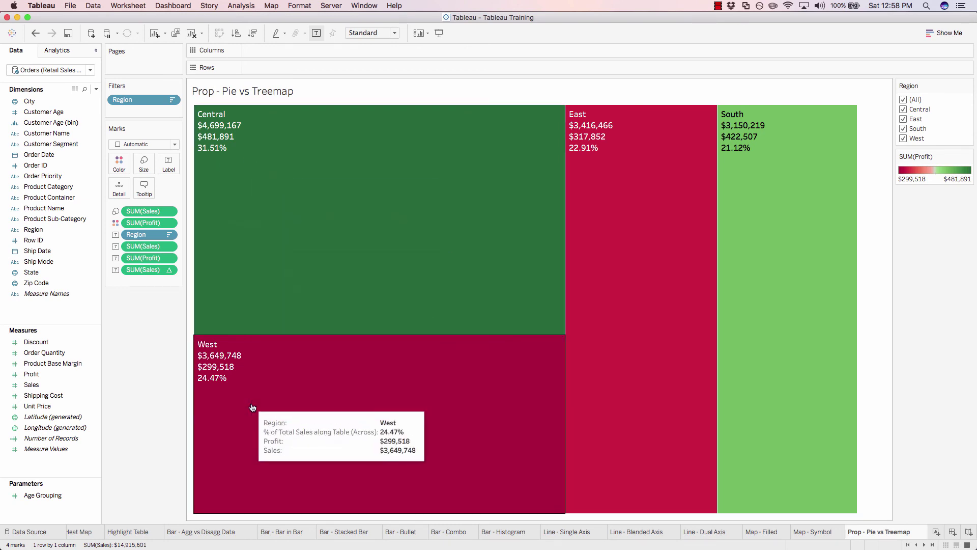